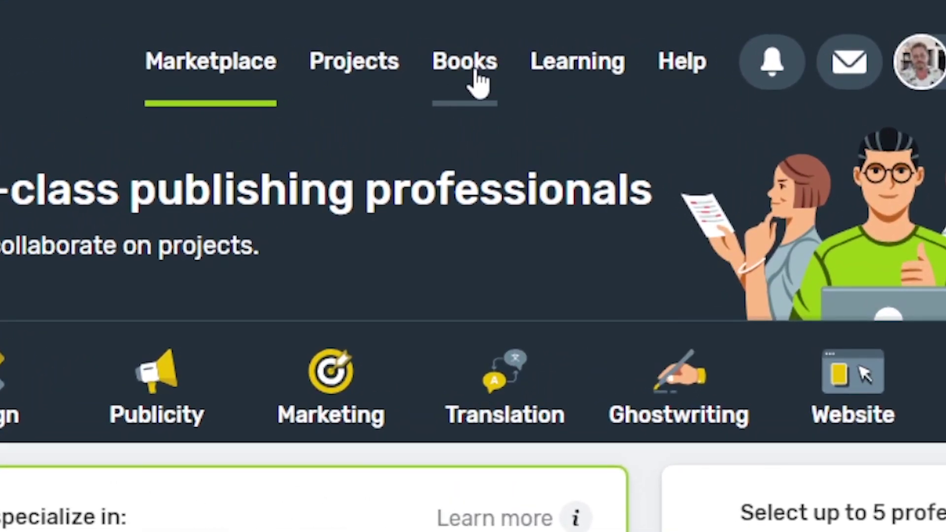
# - Go to the Books section and create a new book titled "Part 2 Freelancer's Tale"
pyautogui.click(474, 74)
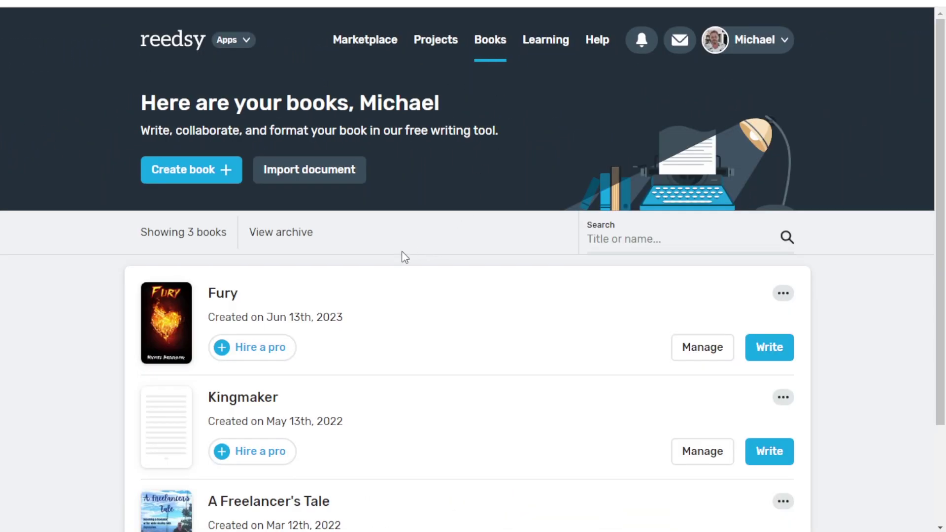
pyautogui.scroll(-3, 101, 323)
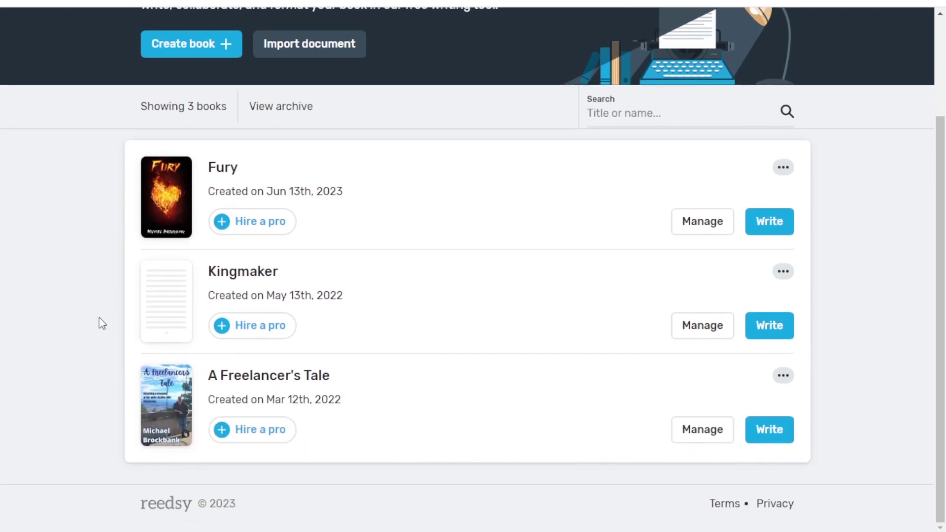
pyautogui.scroll(3, 101, 323)
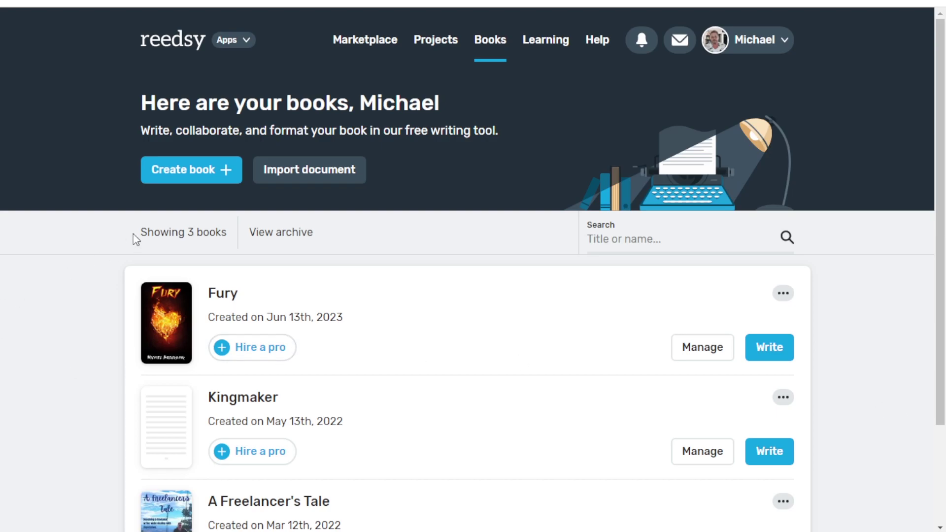
pyautogui.click(189, 172)
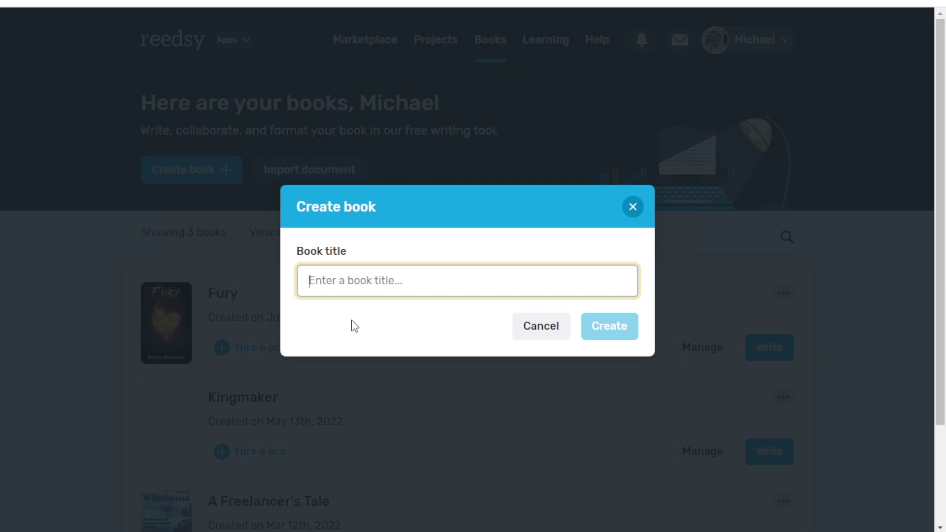
pyautogui.write('Part 2 FFree')
pyautogui.press('BackSpace')
pyautogui.press('BackSpace')
pyautogui.press('BackSpace')
pyautogui.press('BackSpace')
pyautogui.write("reelancer's Tale")
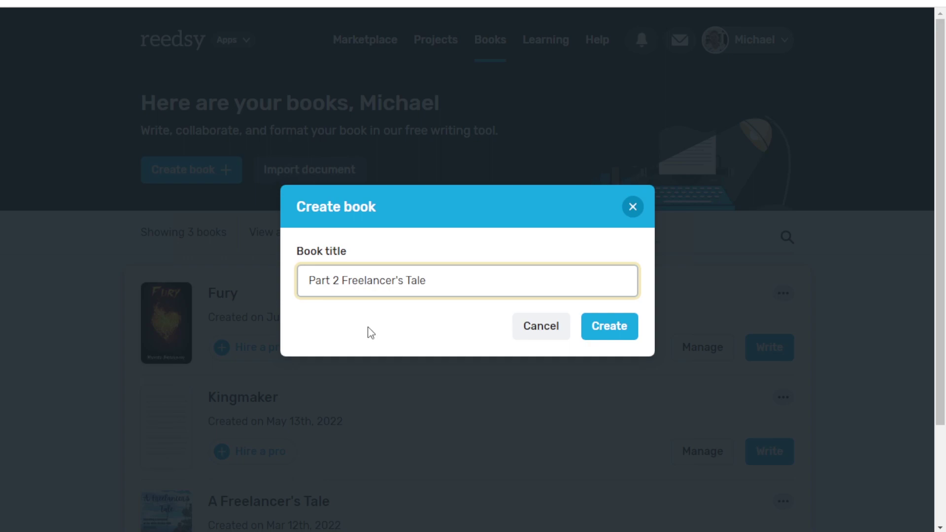
pyautogui.click(601, 328)
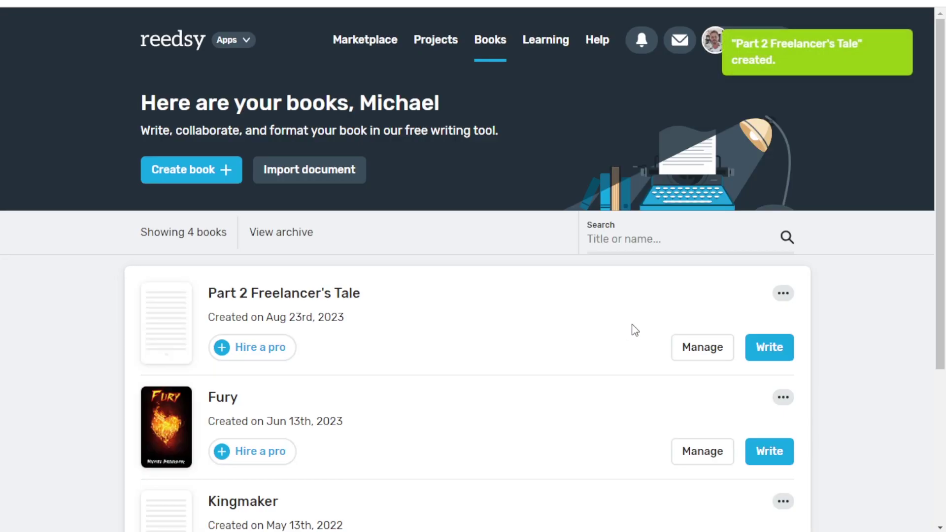
# - Open the management page of "Part 2 Freelancer's Tale" and look over its overview
pyautogui.click(786, 361)
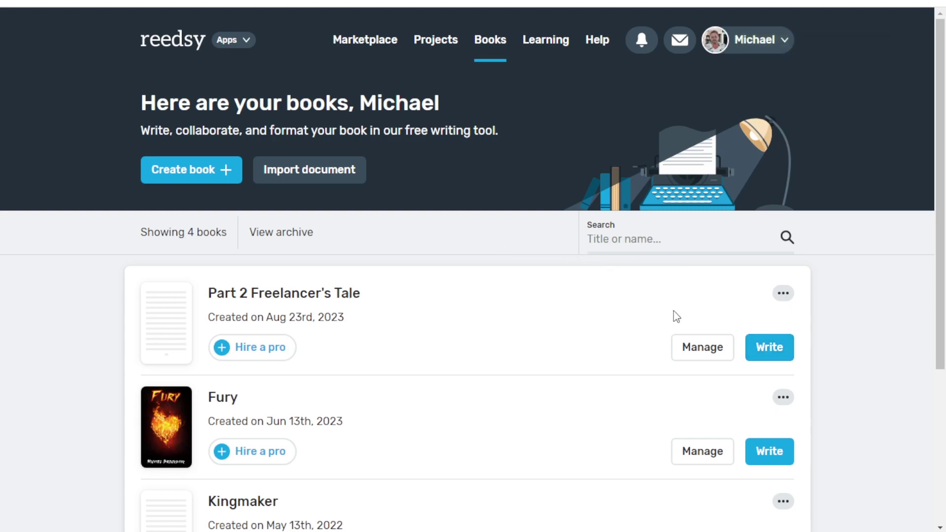
pyautogui.click(703, 351)
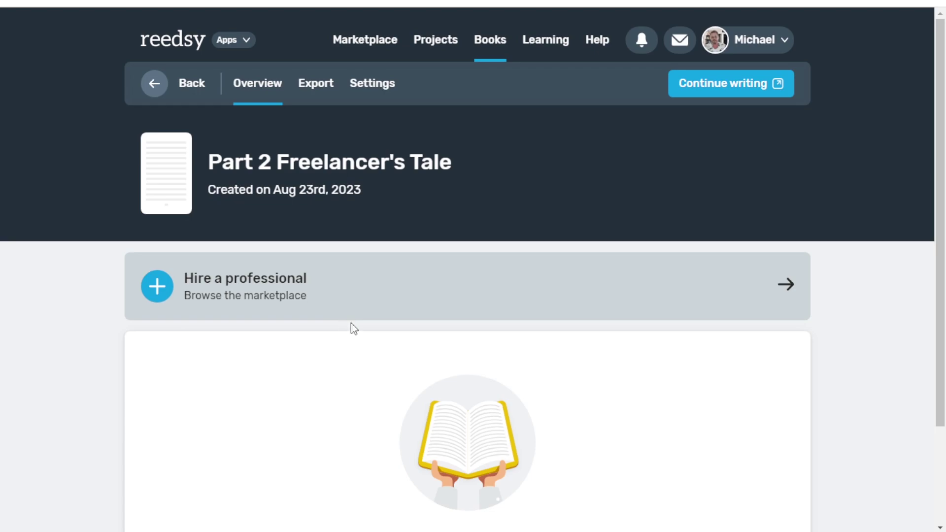
pyautogui.scroll(-3, 378, 359)
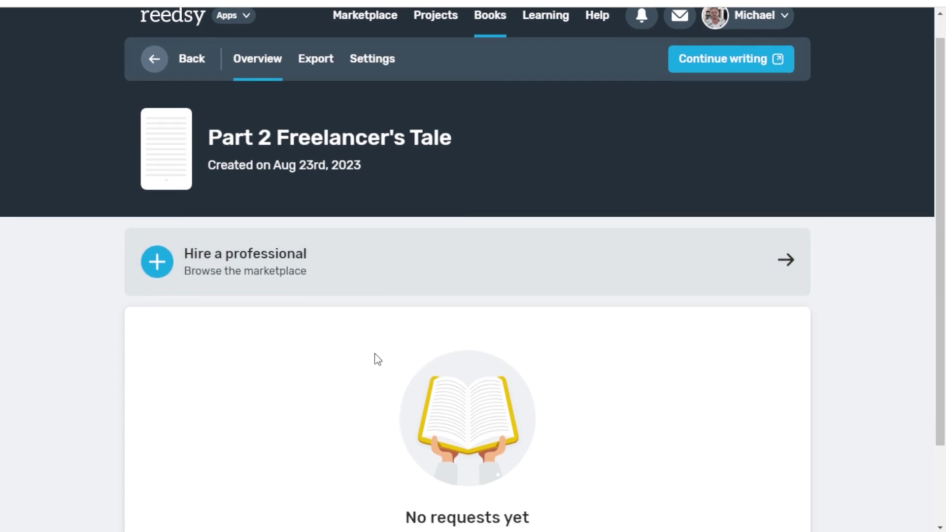
pyautogui.scroll(3, 377, 361)
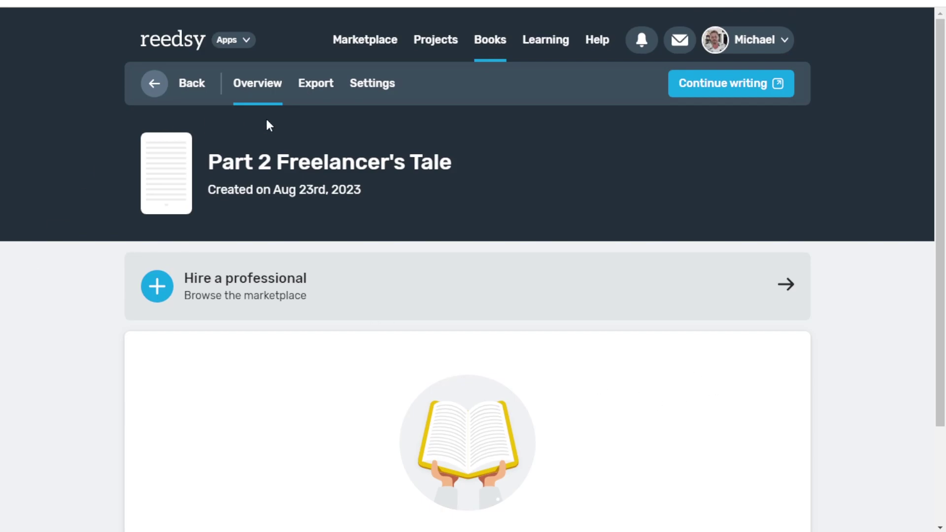
# - Examine the book's export page, including file formats, formatting options, templates, exported files, print-on-demand and backup
pyautogui.click(317, 90)
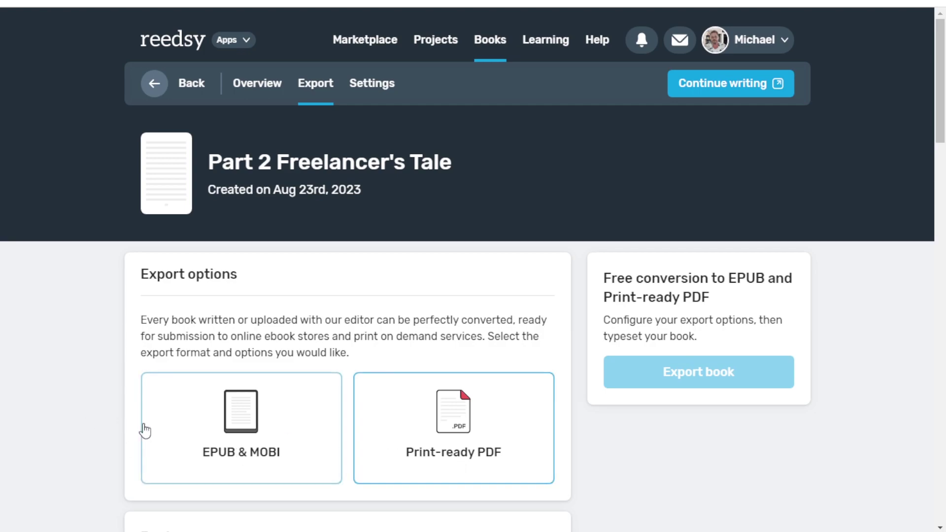
pyautogui.scroll(-8, 51, 359)
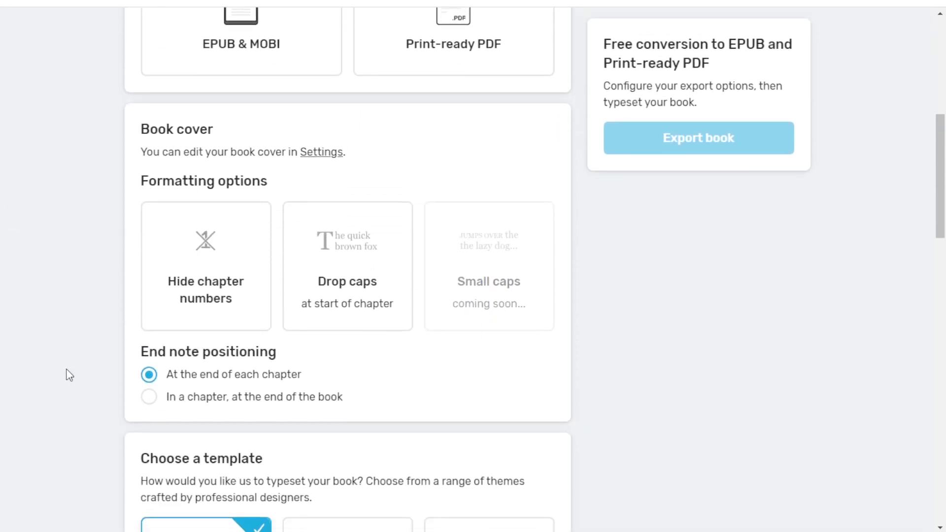
pyautogui.scroll(-3, 70, 375)
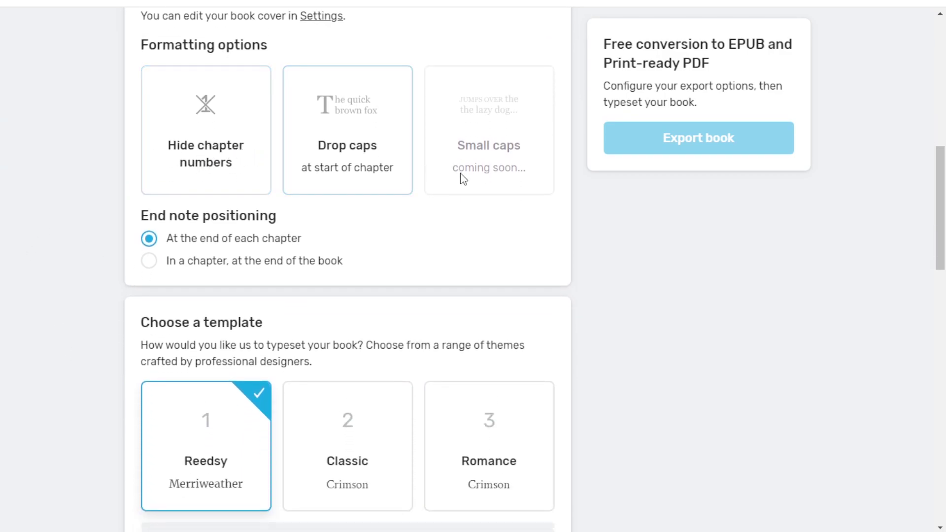
pyautogui.scroll(-2, 97, 372)
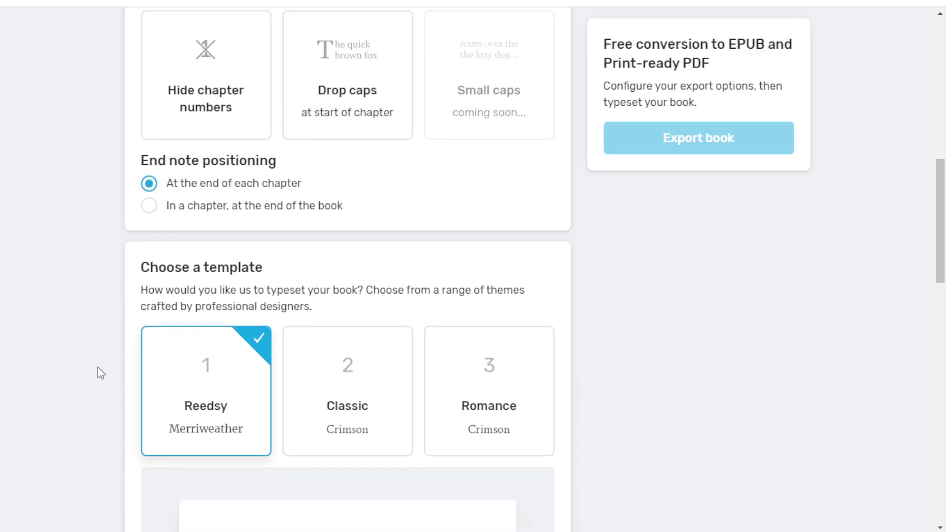
pyautogui.scroll(-8, 302, 376)
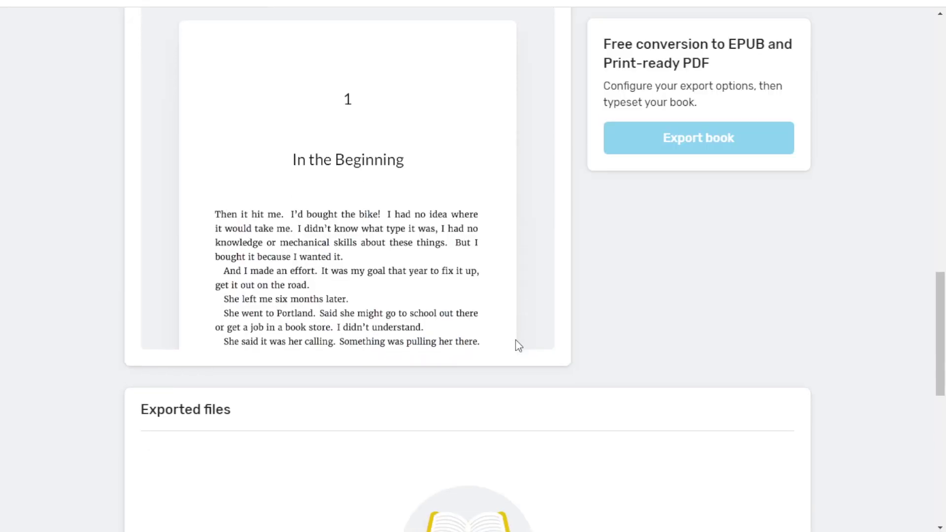
pyautogui.scroll(-10, 515, 340)
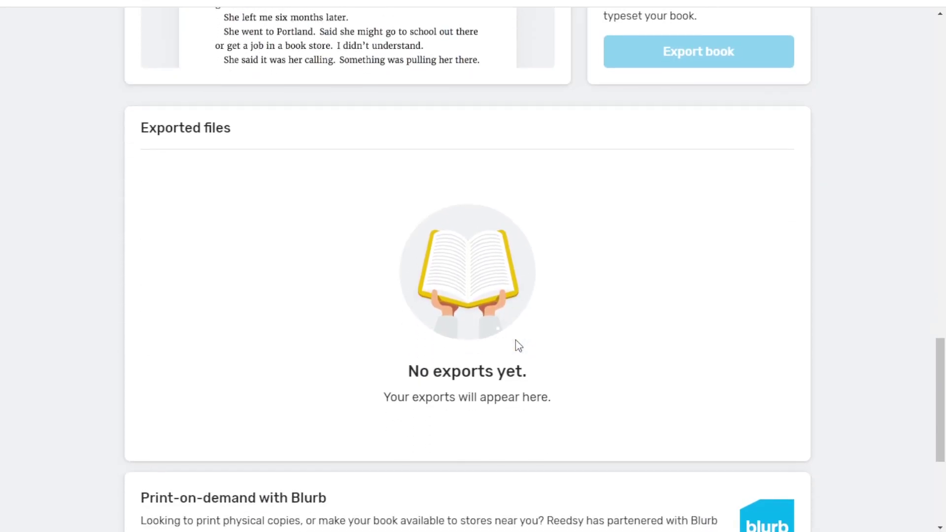
pyautogui.scroll(-2, 516, 340)
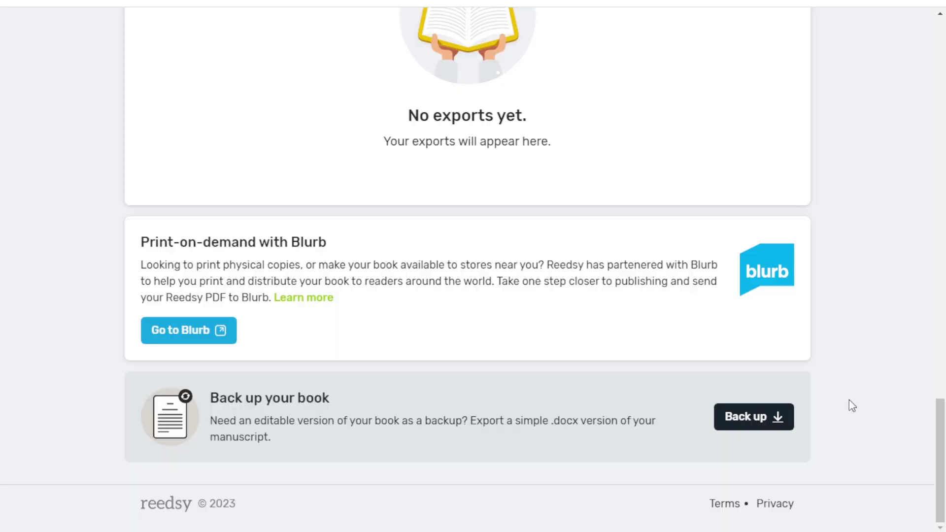
pyautogui.scroll(6, 847, 409)
pyautogui.scroll(10, 840, 419)
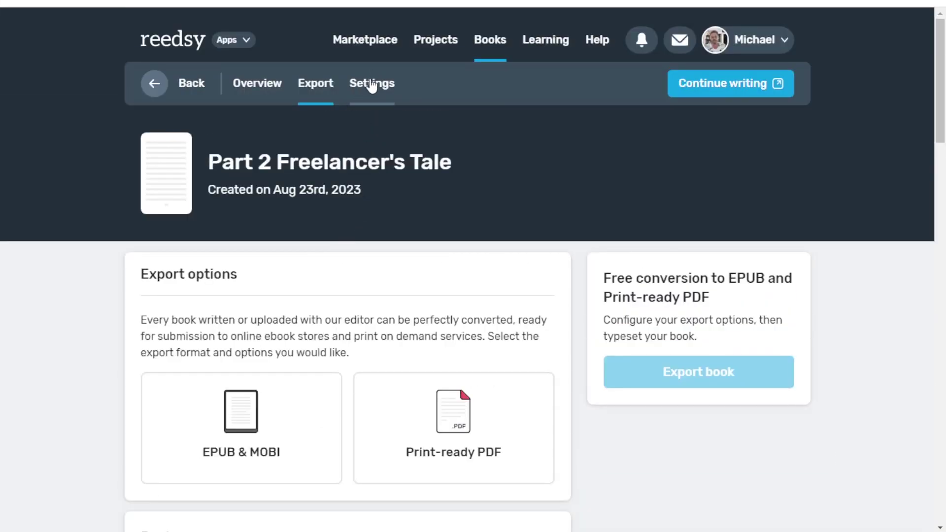
# - Review the book's settings, including the title, subtitle, description, cover upload and the archive and delete options
pyautogui.click(373, 87)
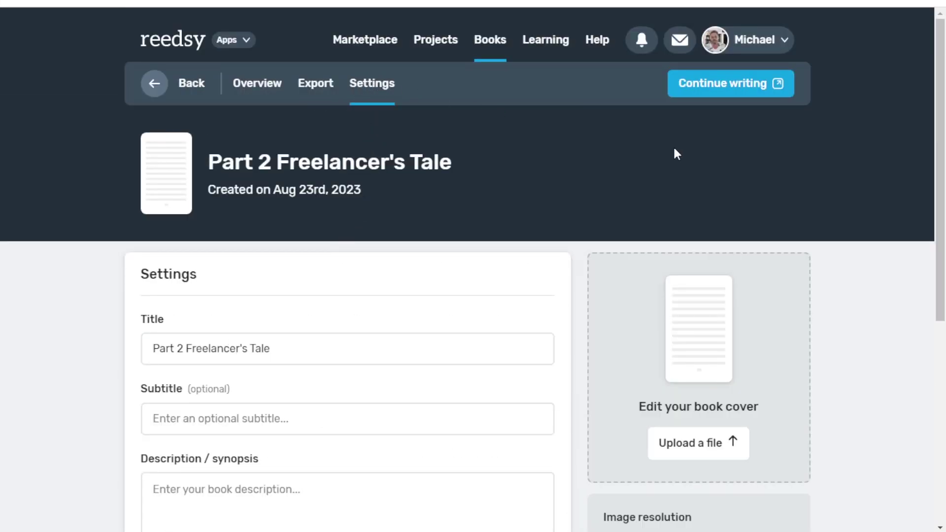
pyautogui.scroll(-2, 685, 143)
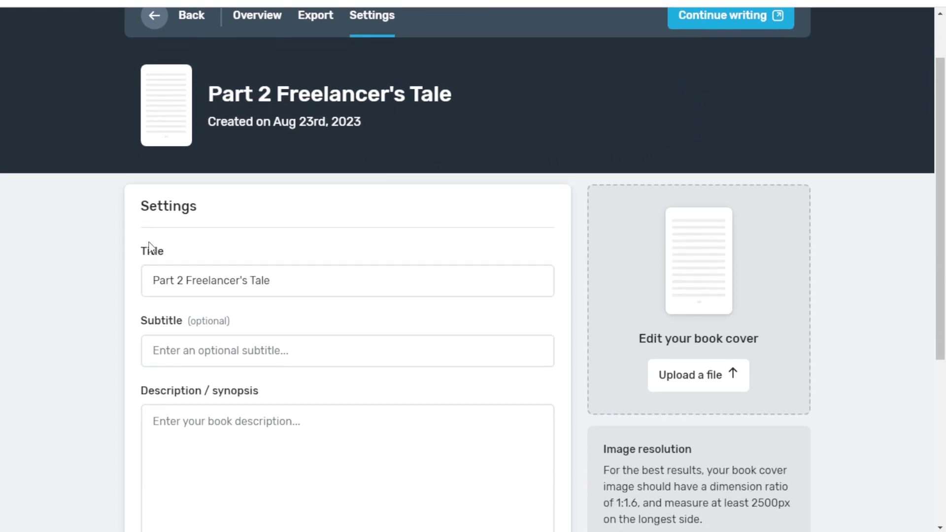
pyautogui.moveTo(155, 282); pyautogui.dragTo(302, 283)
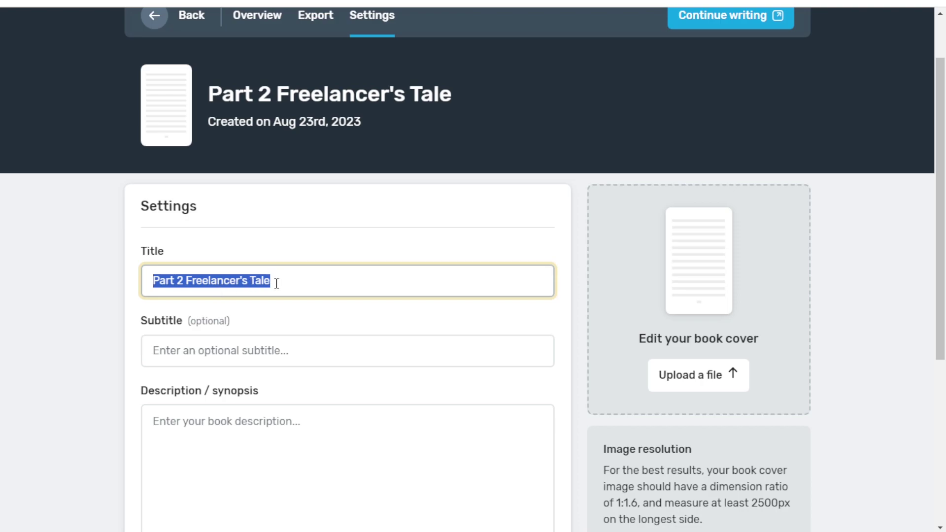
pyautogui.click(285, 351)
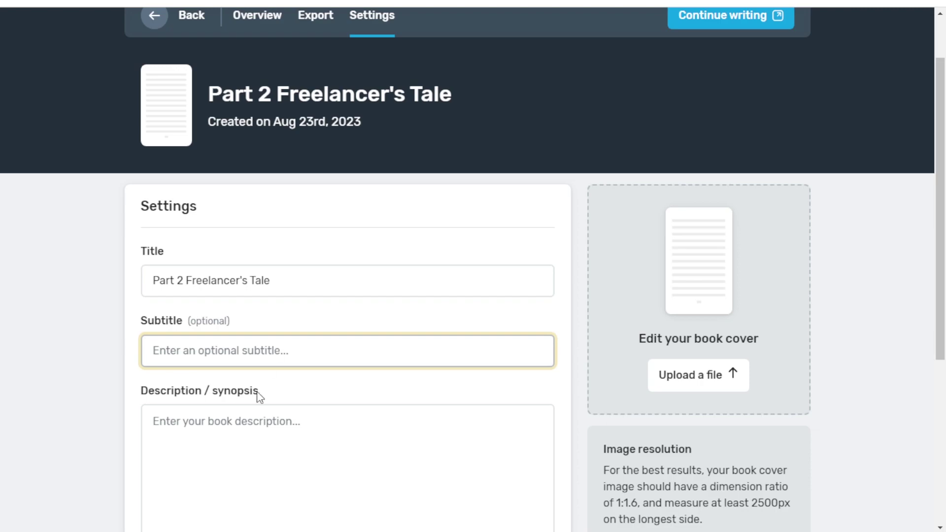
pyautogui.click(259, 423)
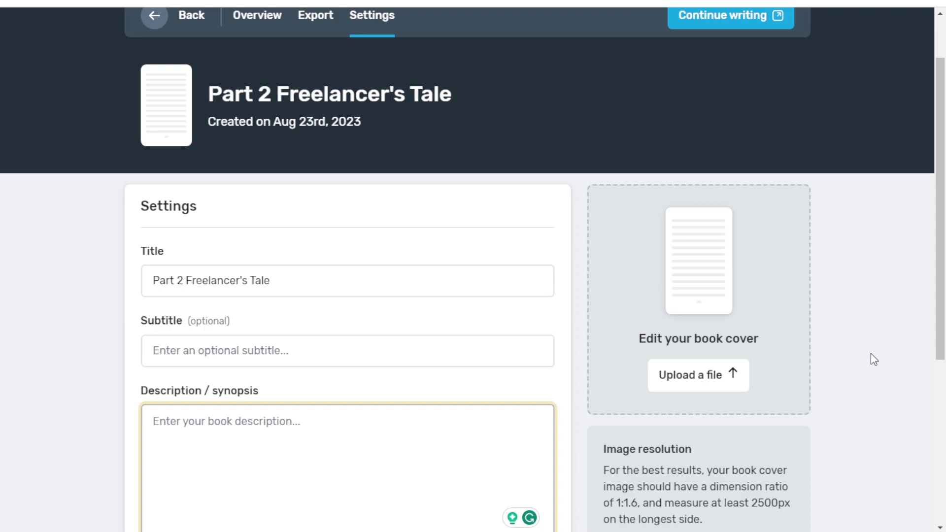
pyautogui.scroll(-5, 871, 354)
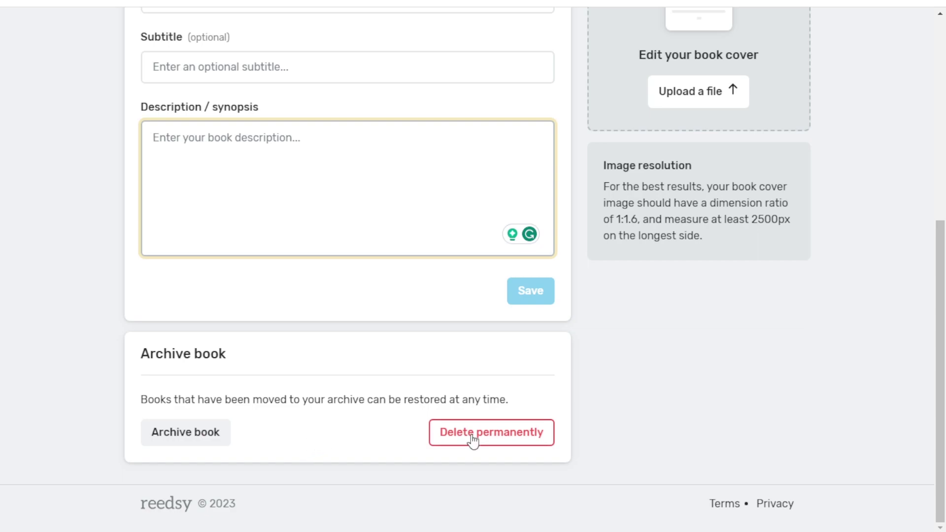
pyautogui.scroll(6, 857, 395)
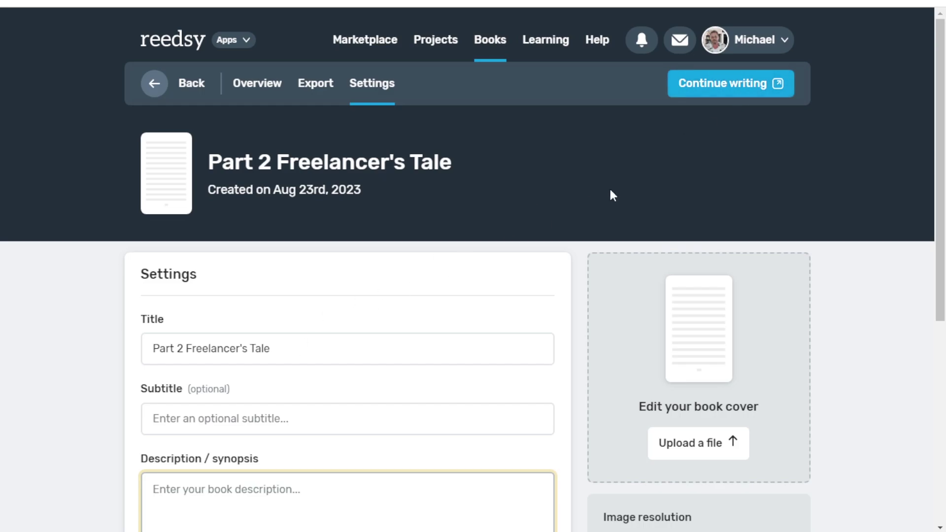
# - Open the book in the writing editor, go through all the introductory tutorial slides and finish the tutorial
pyautogui.click(718, 93)
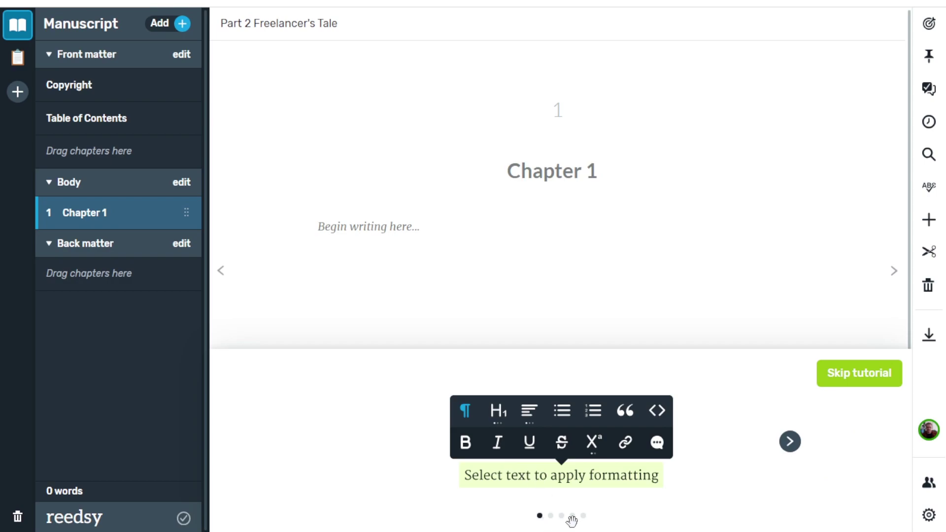
pyautogui.click(790, 443)
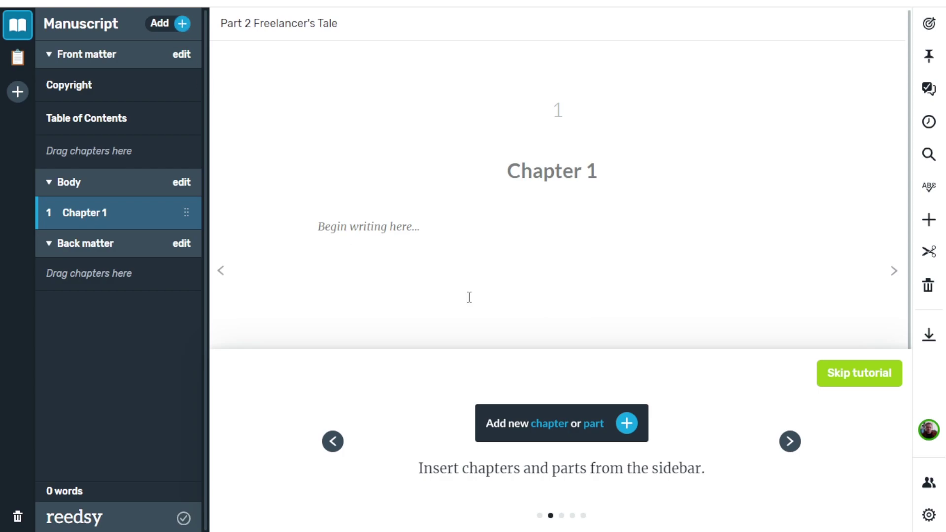
pyautogui.click(792, 444)
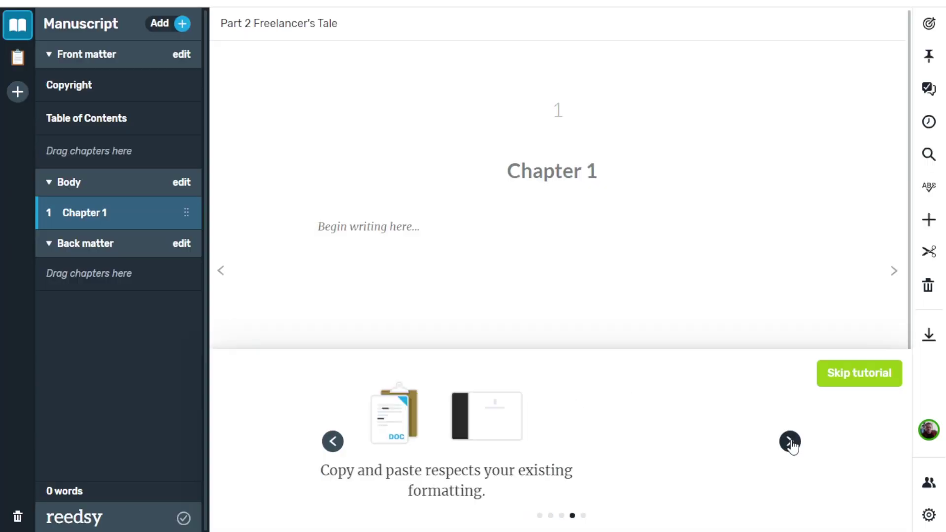
pyautogui.click(789, 441)
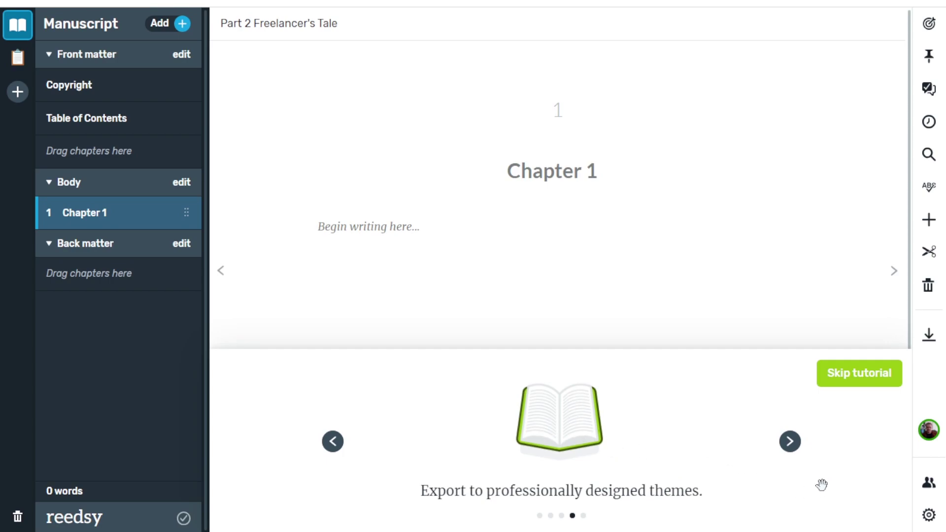
pyautogui.click(790, 441)
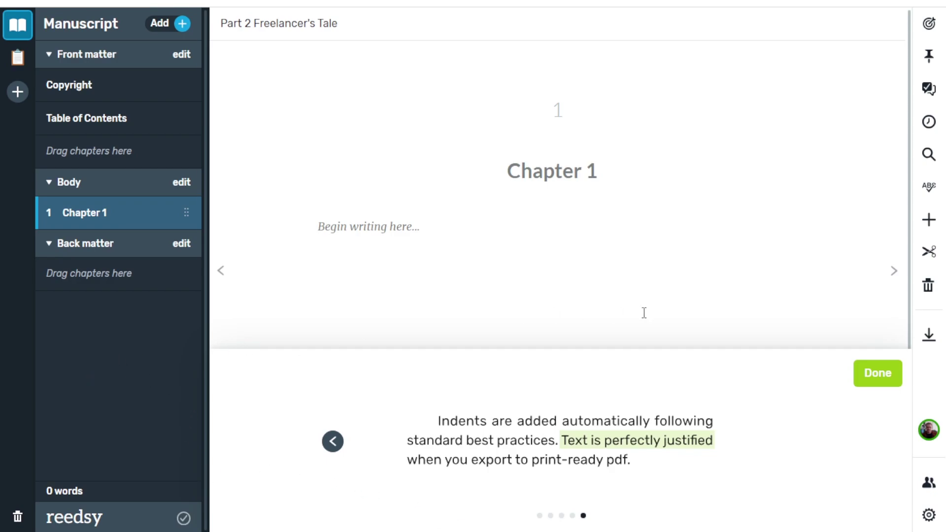
pyautogui.click(878, 375)
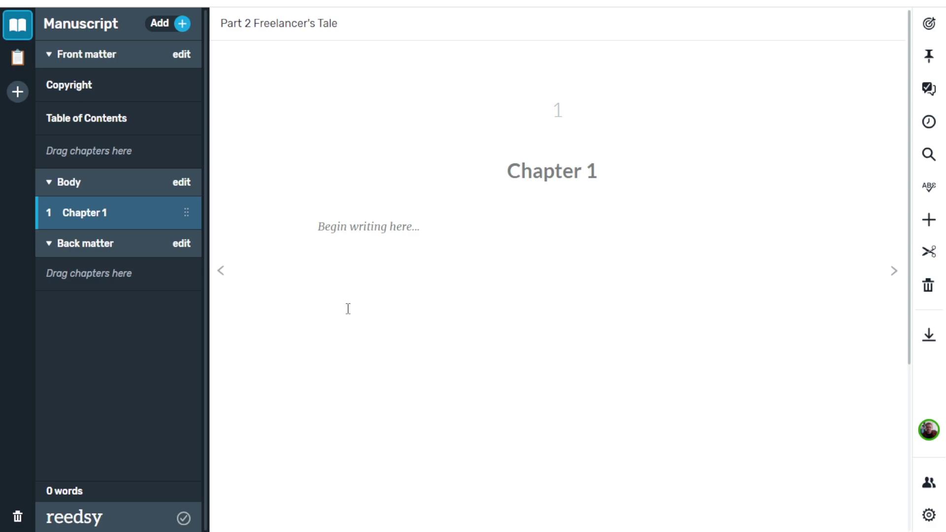
# - Open the Planning board and look through its sample notes from Act I to Act III
pyautogui.click(18, 57)
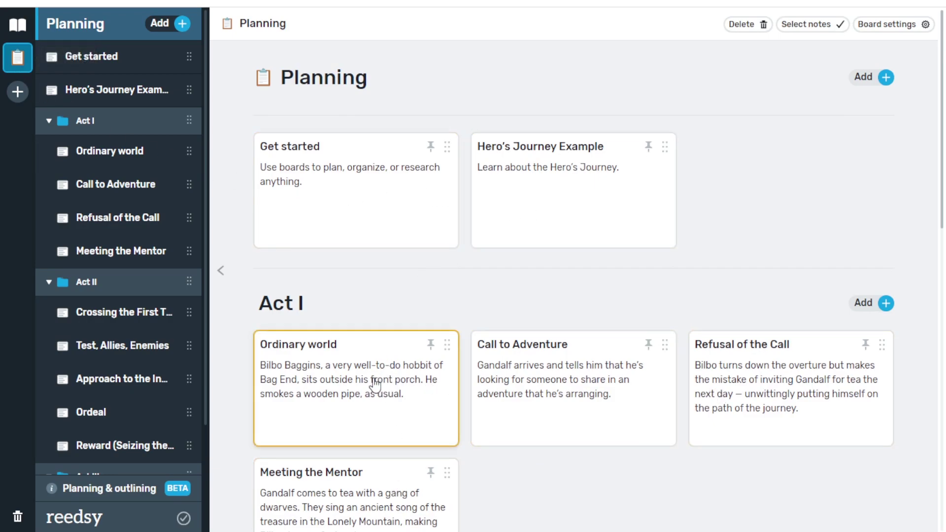
pyautogui.scroll(-4, 385, 364)
pyautogui.scroll(-10, 418, 336)
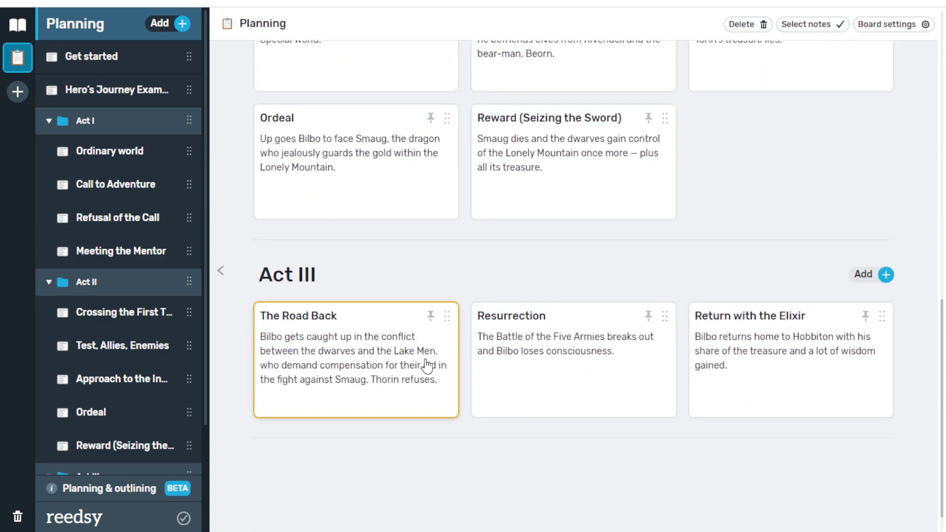
pyautogui.scroll(5, 422, 364)
pyautogui.scroll(8, 427, 365)
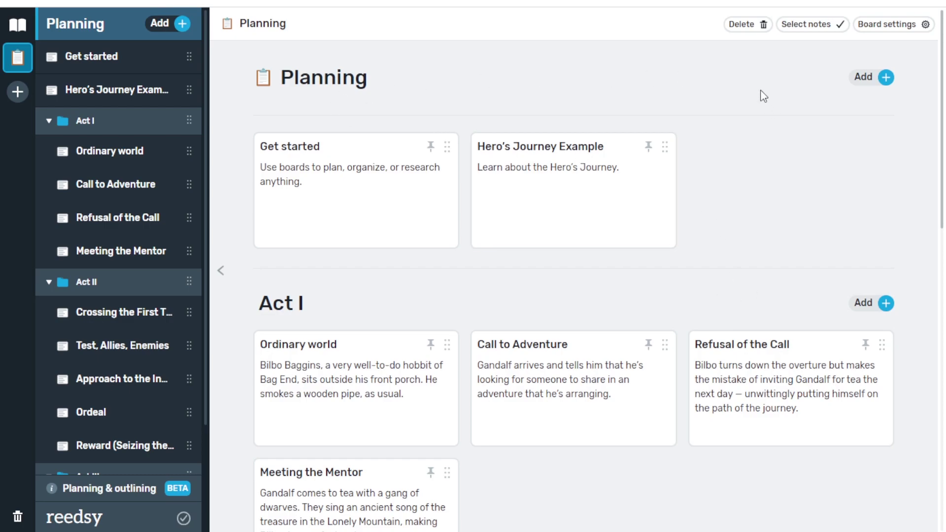
# - Delete the sample Planning board and add a blank note titled "Outline the Book" to the Outline for the Book board
pyautogui.click(752, 26)
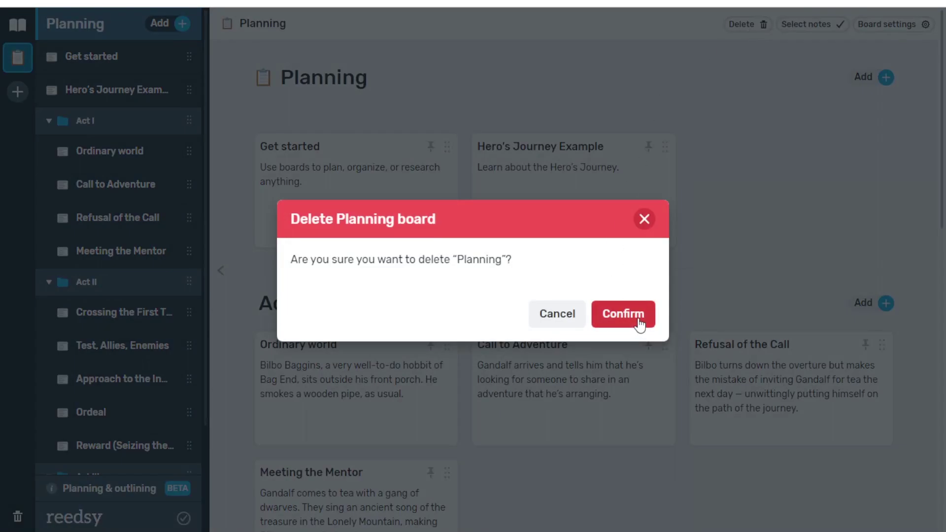
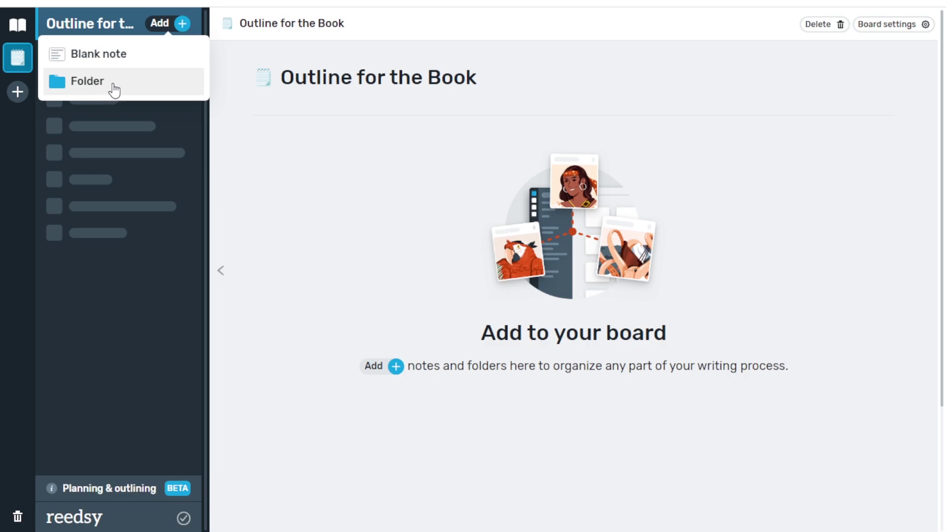
pyautogui.click(147, 59)
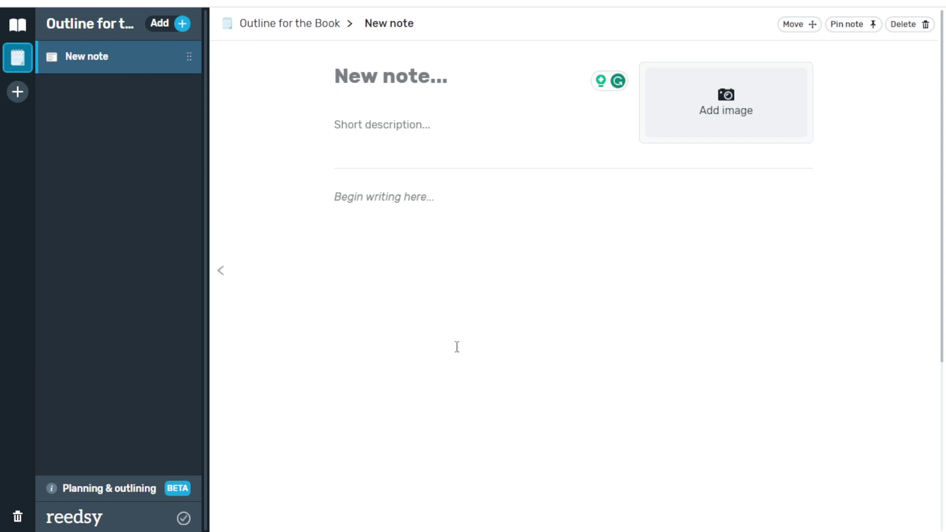
pyautogui.write('Outline the Book')
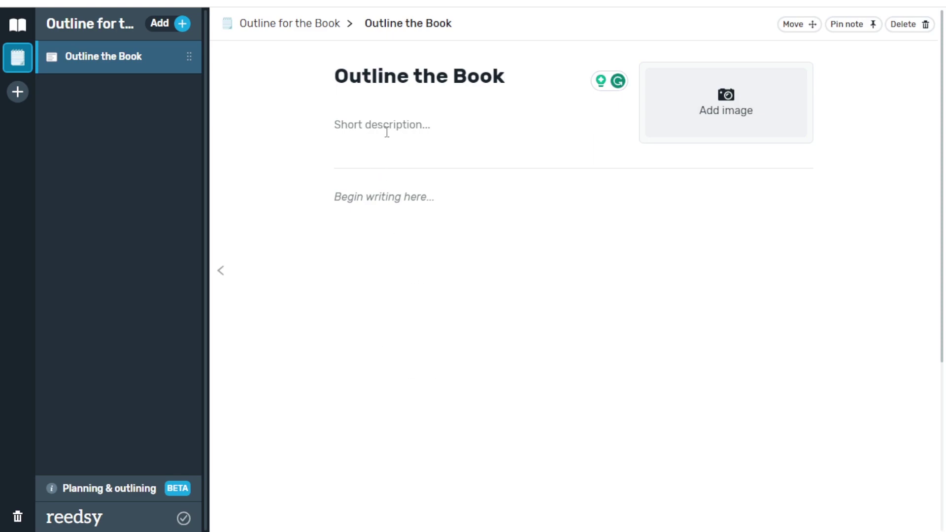
# - Write two paragraphs in the note's body: "[Talk about moving from freelancing to blogging.]" and "[talk about moving from blogging to being an author.]"
pyautogui.click(392, 196)
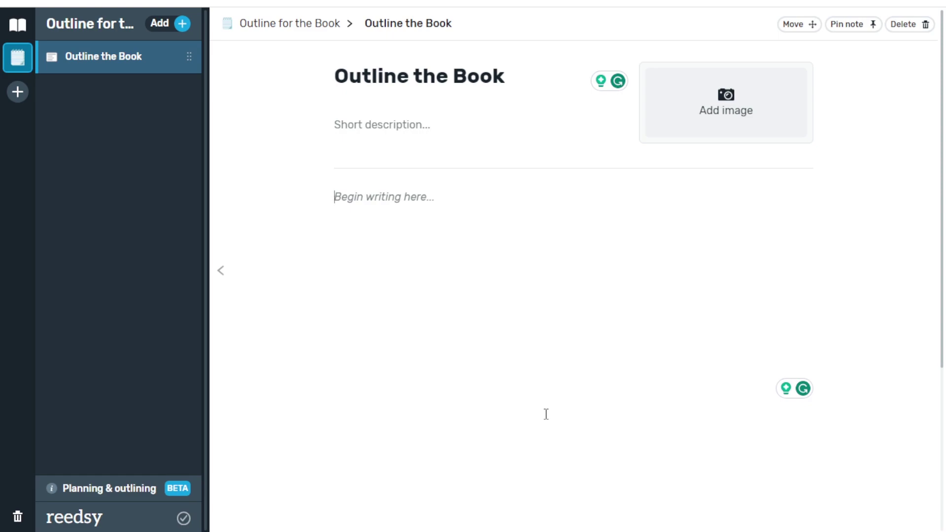
pyautogui.write('[')
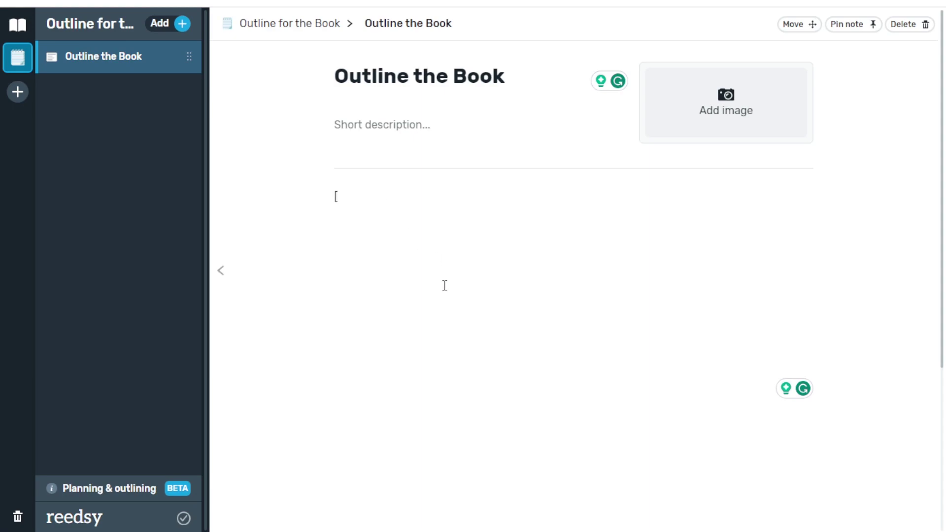
pyautogui.write('Talk about ')
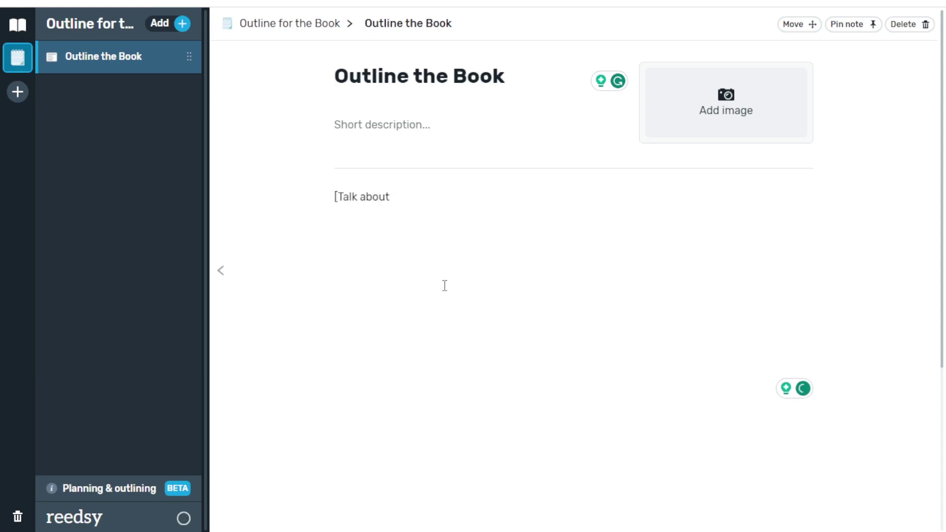
pyautogui.write('moving from f')
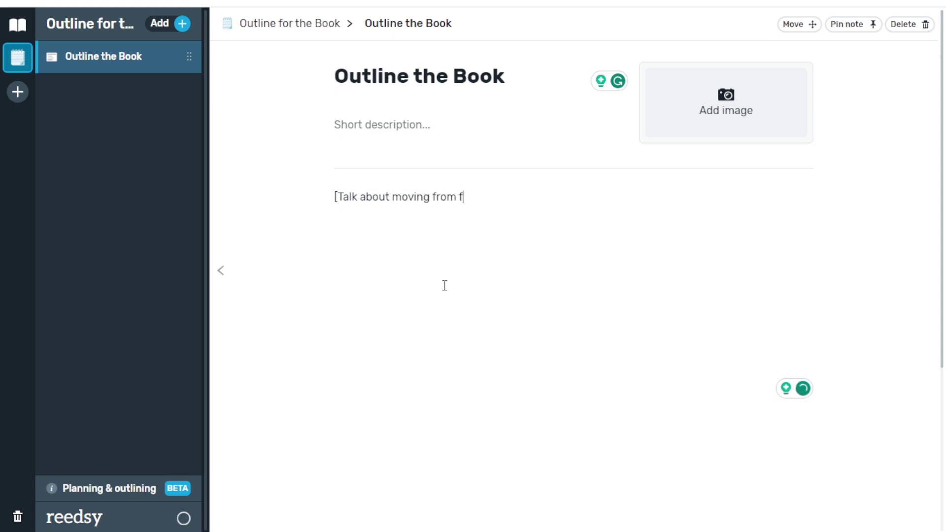
pyautogui.write('reelancing to blogging.] [t')
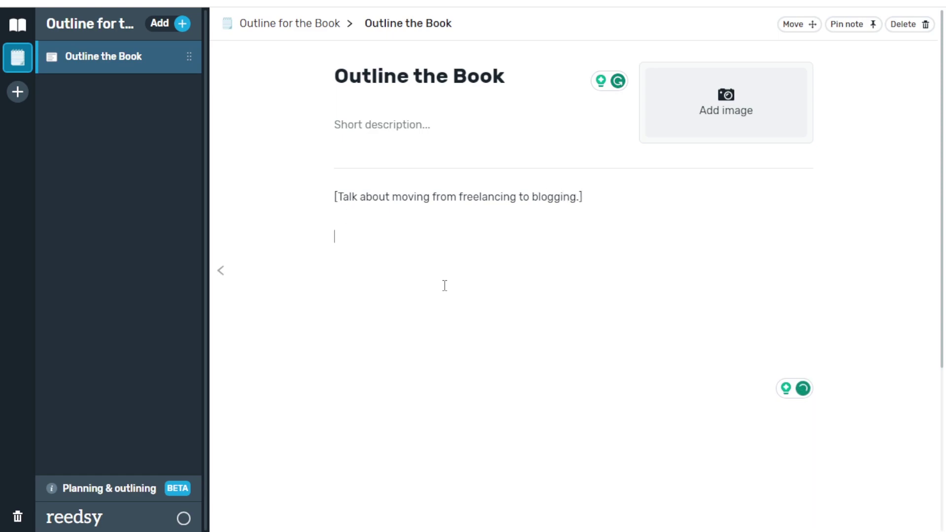
pyautogui.write('alk about moving from blogging ')
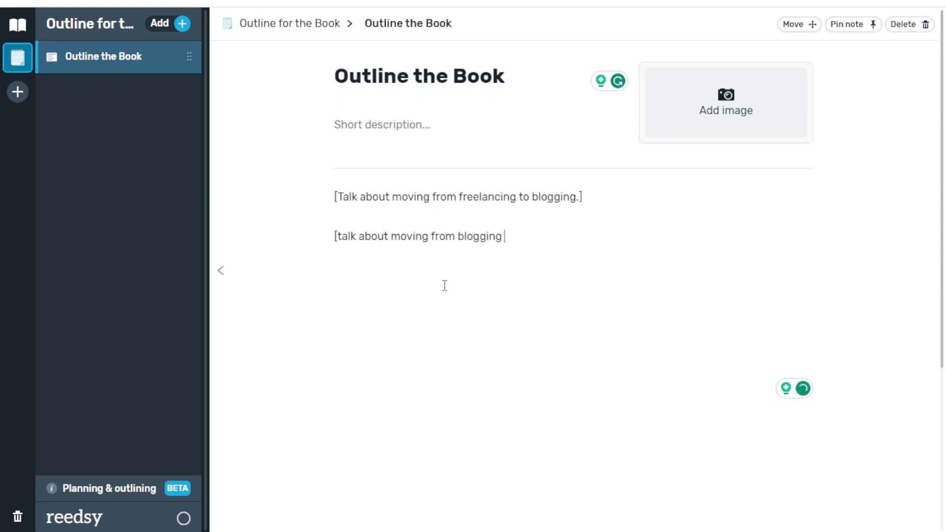
pyautogui.write('to being an author.')
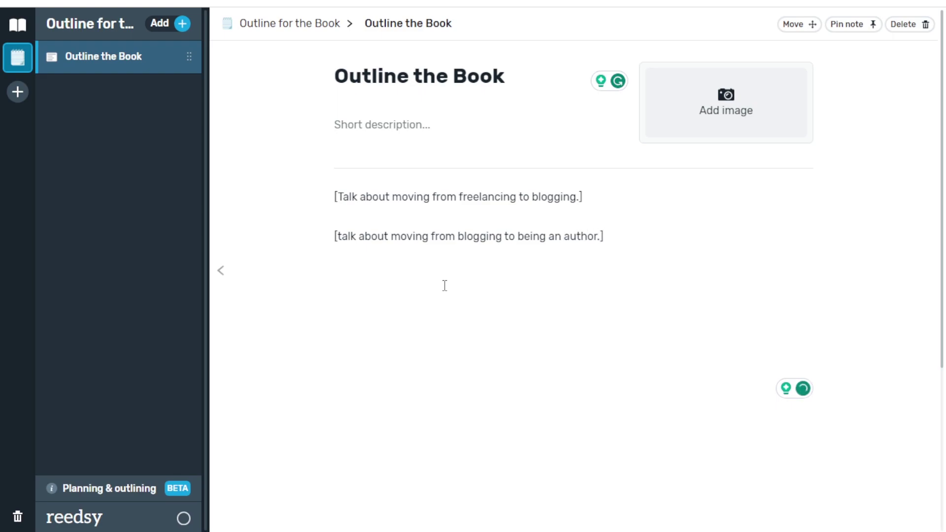
pyautogui.moveTo(343, 237); pyautogui.dragTo(338, 237)
pyautogui.click(562, 359)
# - Pin the Outline the Book note and display it beside Chapter 1 in the manuscript
pyautogui.click(851, 30)
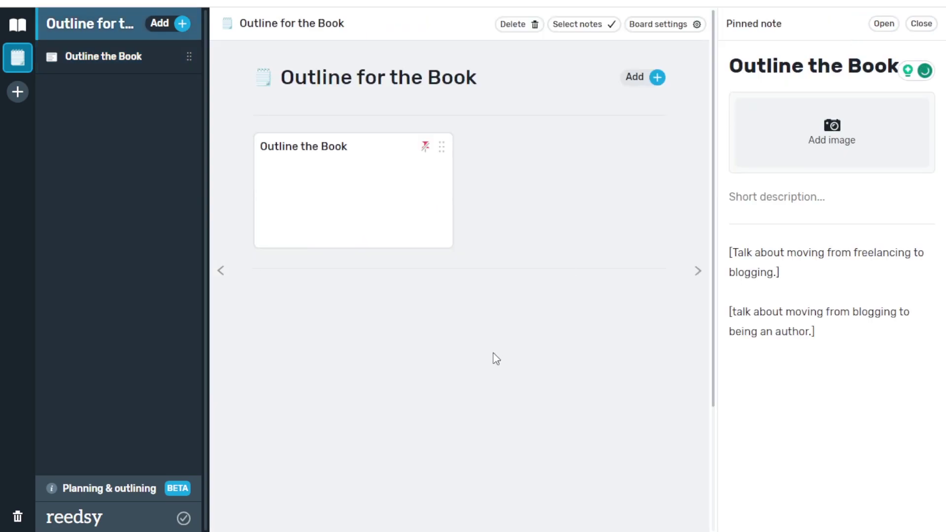
pyautogui.click(23, 30)
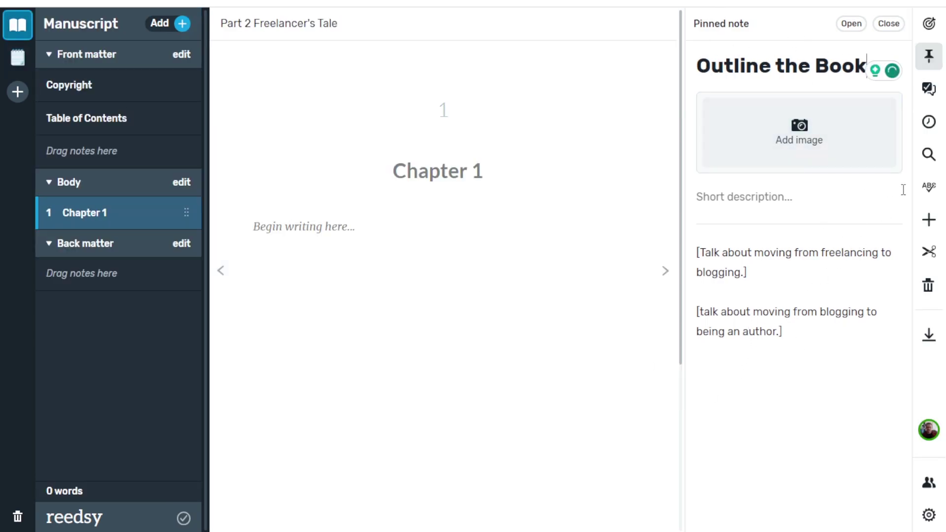
pyautogui.click(930, 58)
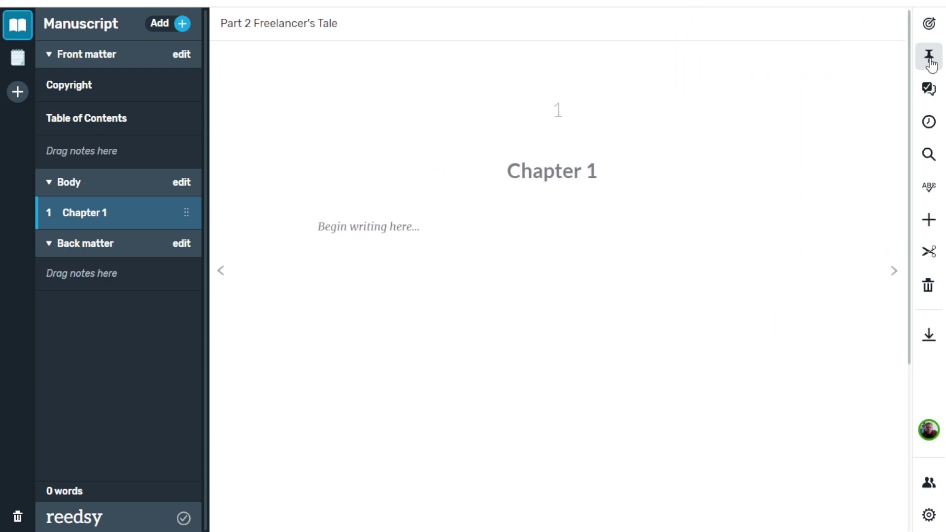
pyautogui.click(930, 59)
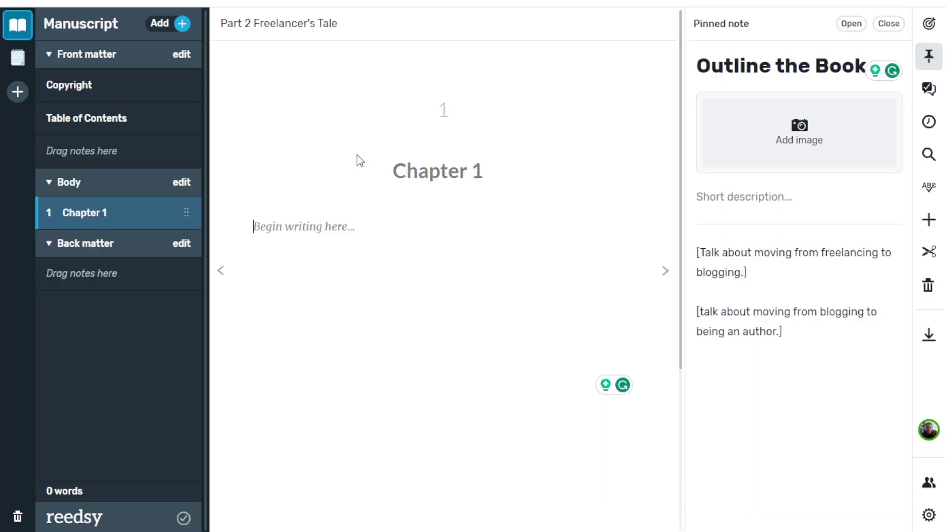
# - Start a manuscript goal with a target word count of 60000 words
pyautogui.click(931, 24)
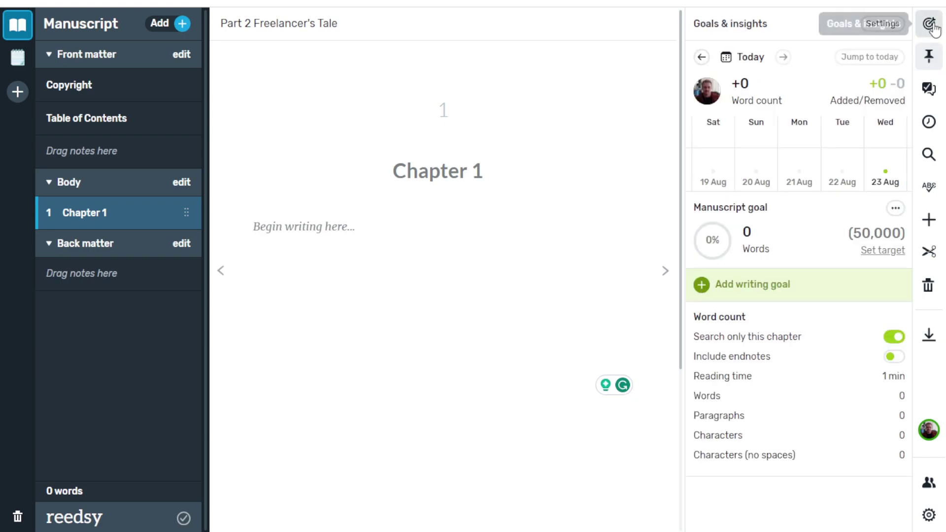
pyautogui.click(883, 252)
pyautogui.click(746, 310)
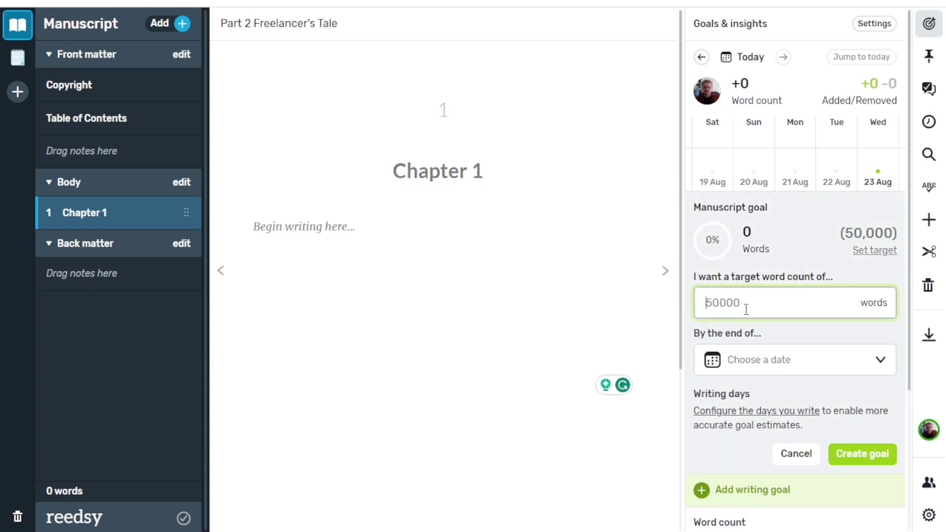
pyautogui.write('60000')
# - Set the manuscript goal's deadline to 06/30/2024 and create the goal
pyautogui.click(777, 363)
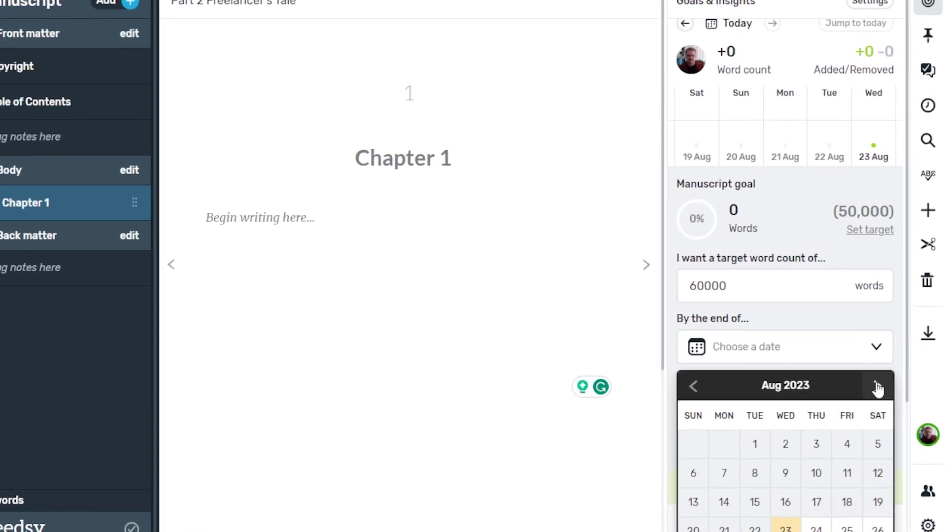
pyautogui.click(877, 387)
pyautogui.click(878, 387)
pyautogui.click(877, 387)
pyautogui.click(878, 387)
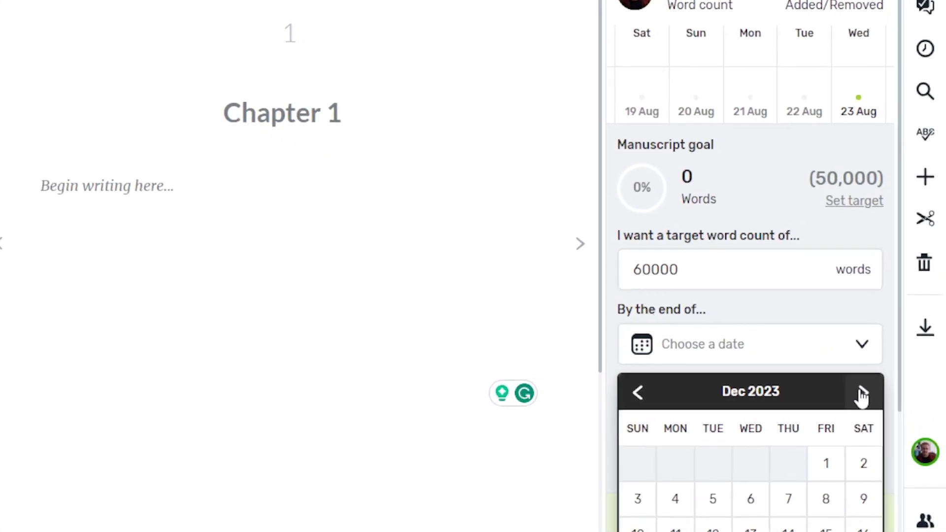
pyautogui.click(877, 387)
pyautogui.click(858, 396)
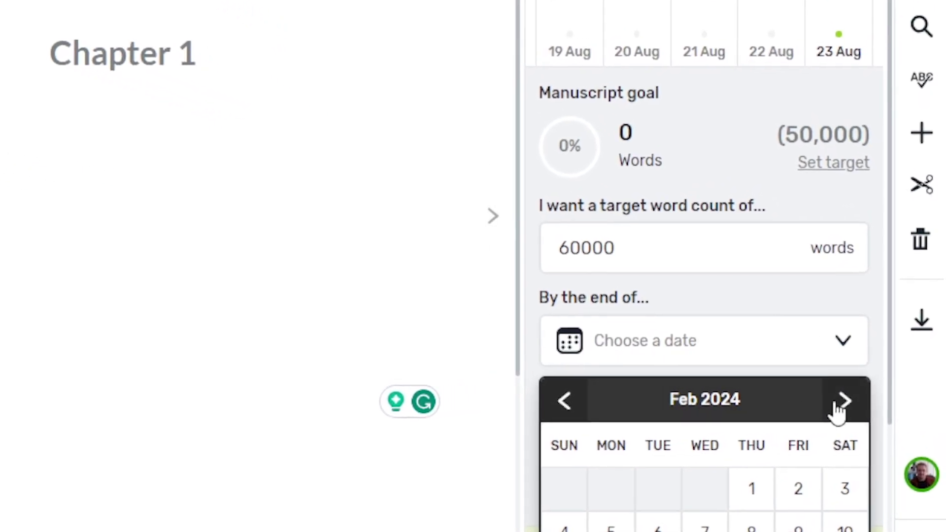
pyautogui.click(857, 404)
pyautogui.click(857, 404)
pyautogui.click(855, 403)
pyautogui.click(855, 403)
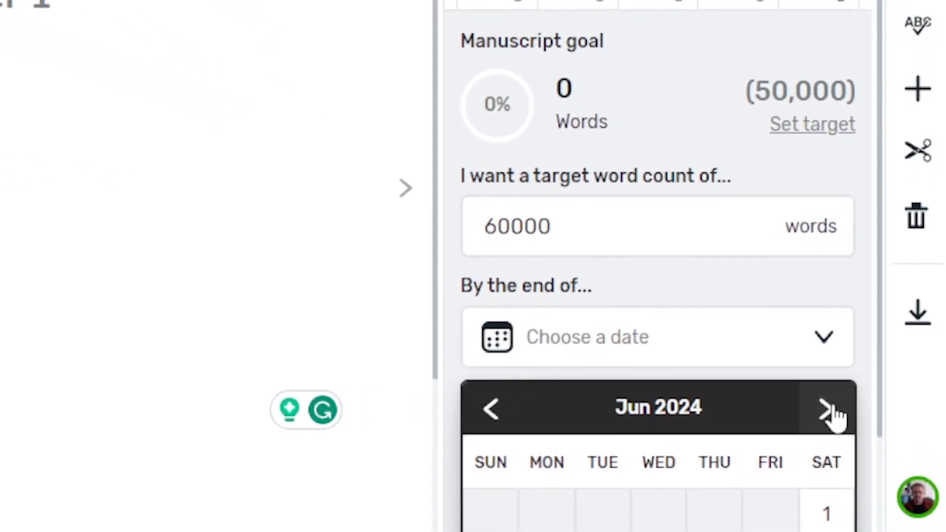
pyautogui.scroll(-4, 813, 424)
pyautogui.click(446, 433)
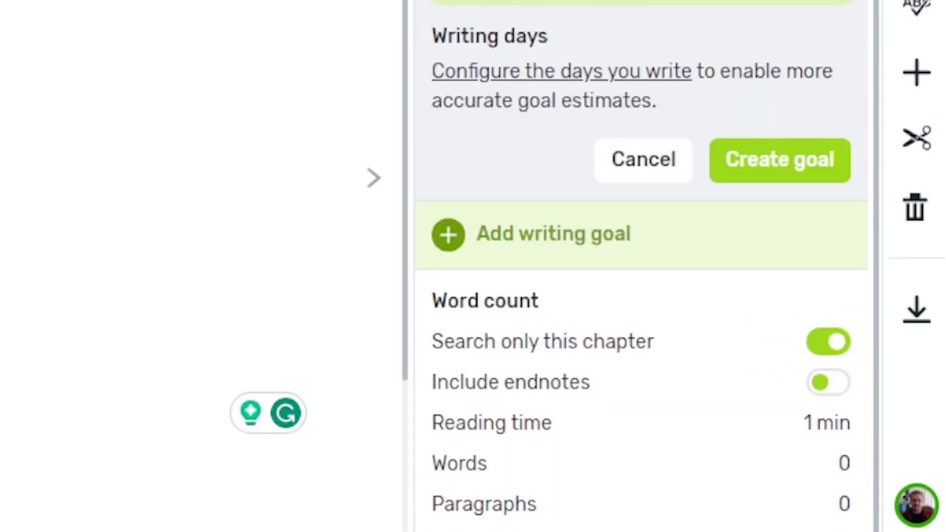
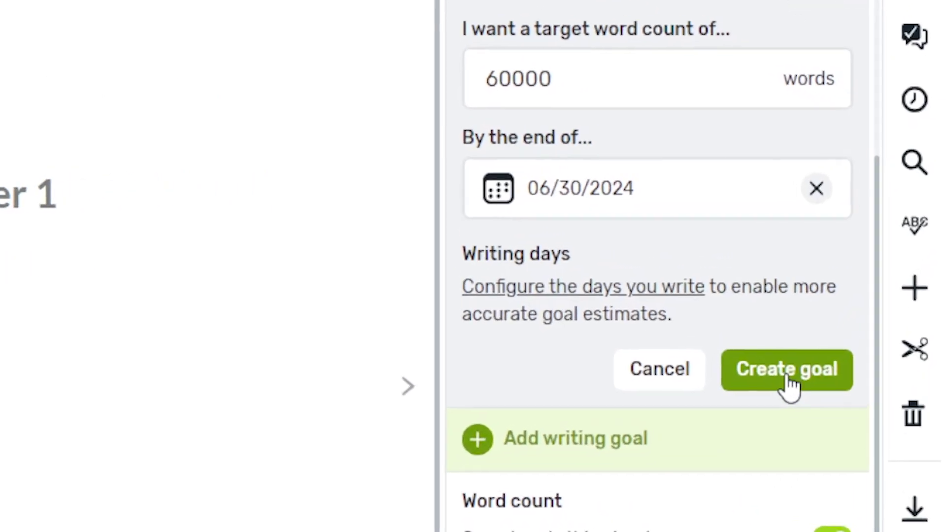
pyautogui.click(781, 394)
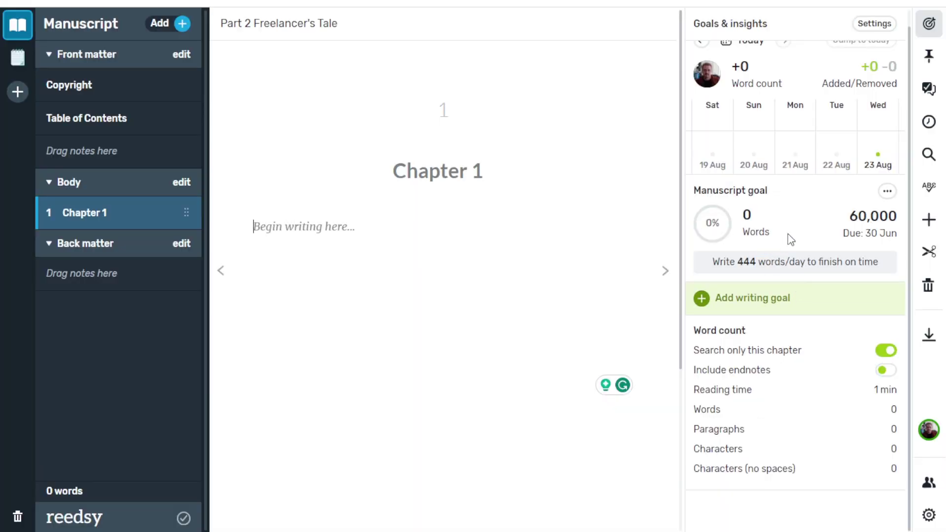
# - Examine the form for an additional writing goal, including its name, word count and deadline options
pyautogui.click(770, 305)
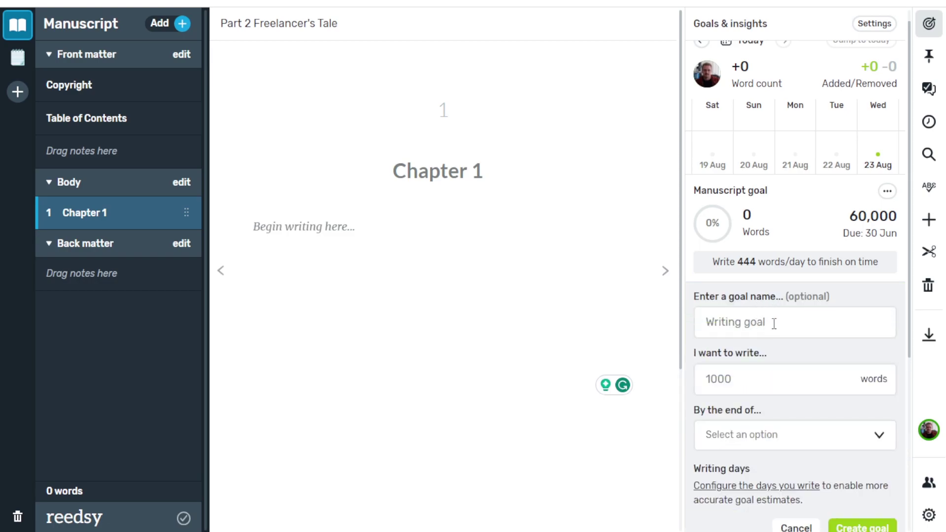
pyautogui.scroll(-4, 774, 324)
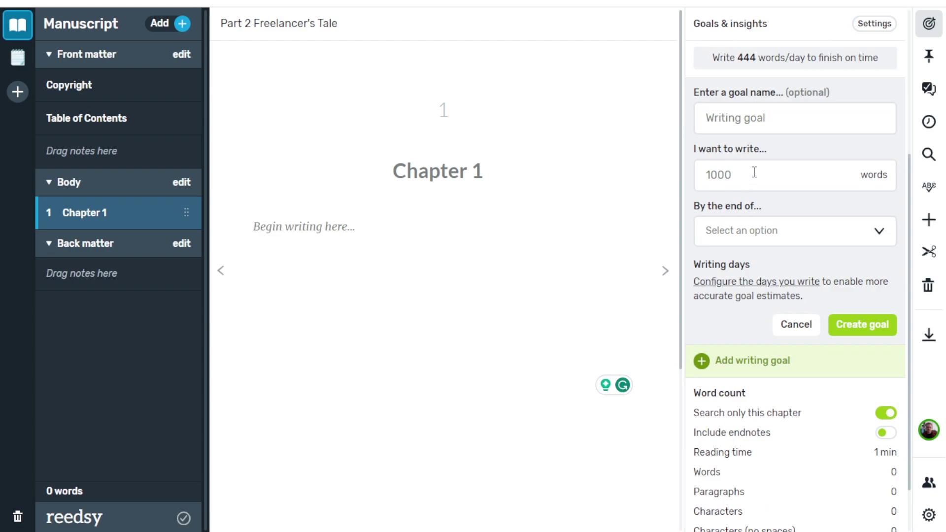
pyautogui.click(752, 234)
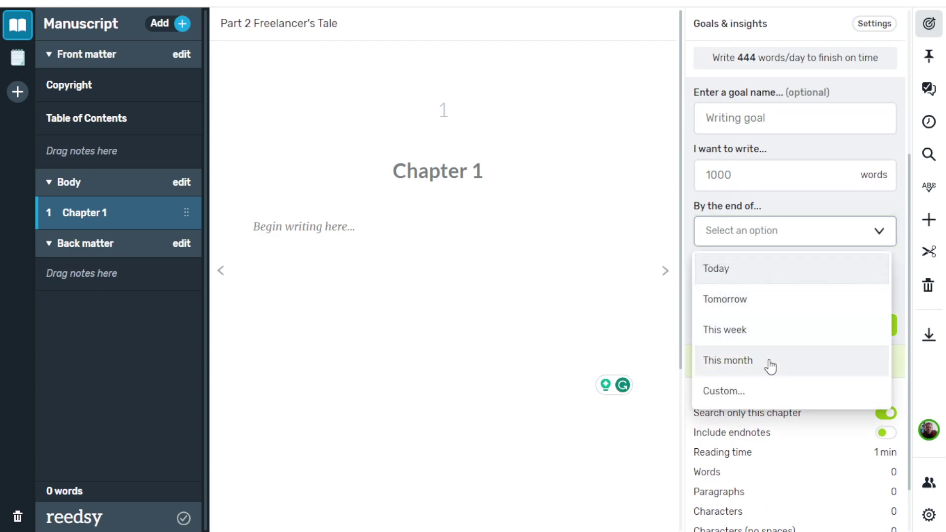
pyautogui.click(639, 197)
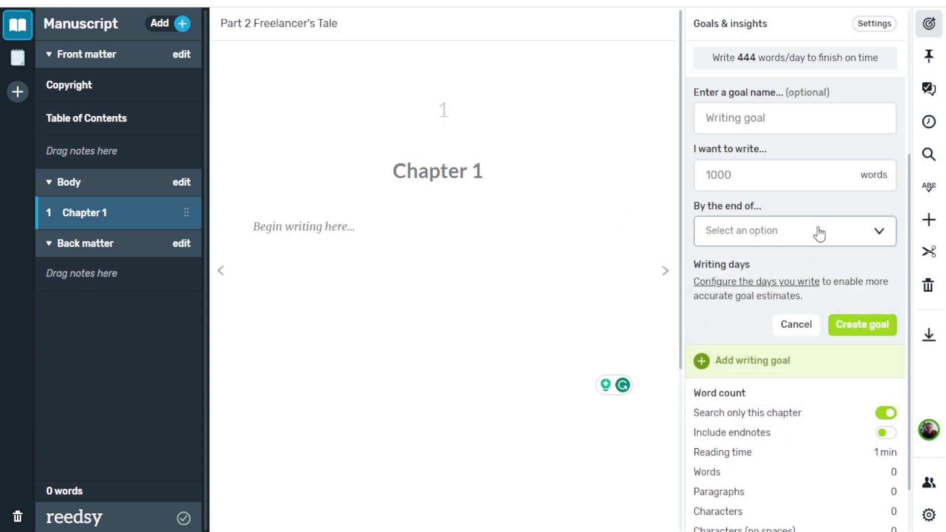
pyautogui.scroll(1, 820, 233)
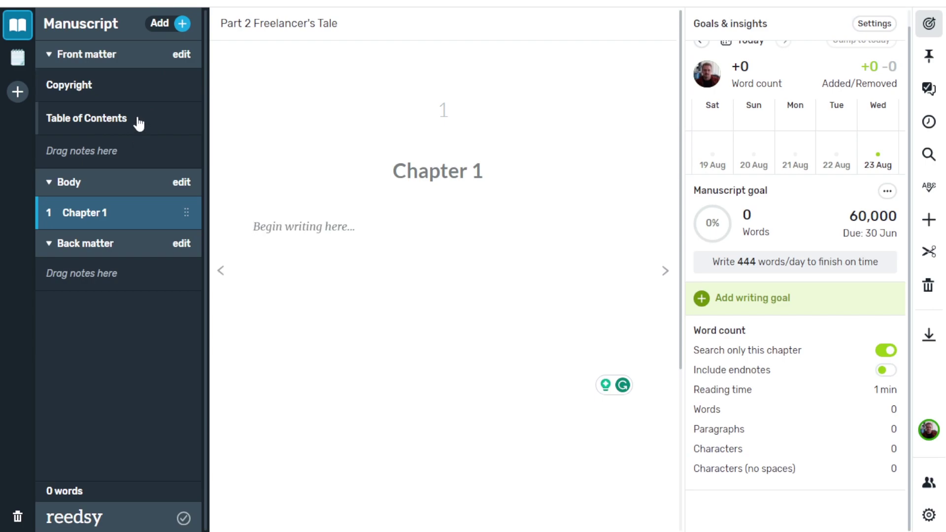
# - Enable the Dedication page in the book's front matter
pyautogui.click(182, 56)
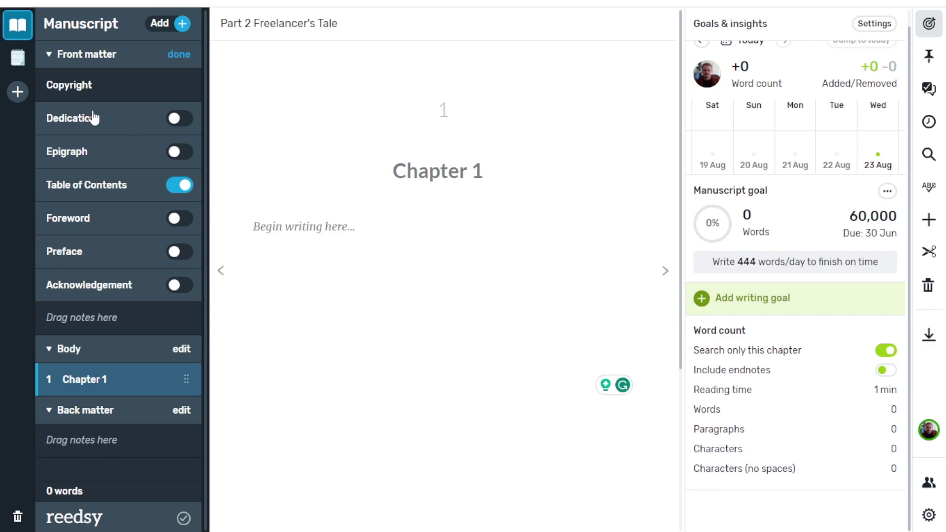
pyautogui.click(181, 121)
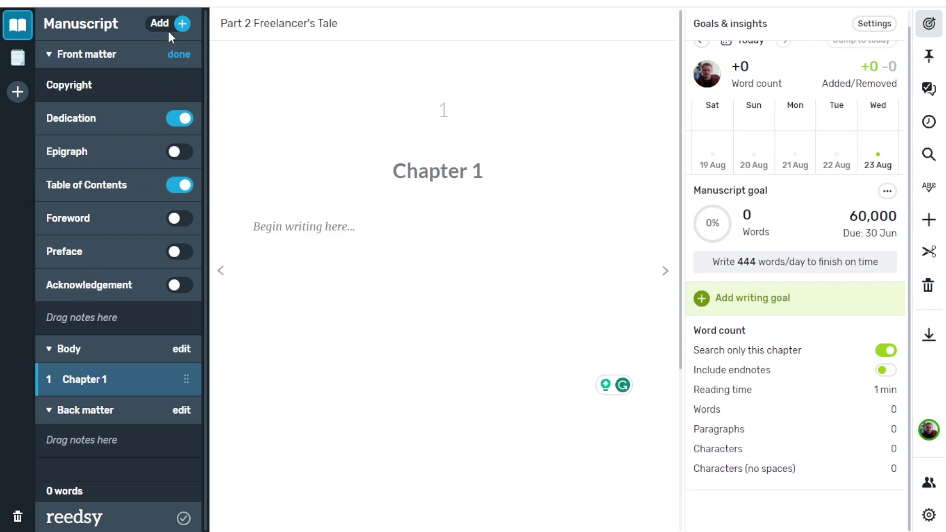
# - Add a second chapter to the manuscript body, open it and title it "Additional Dedications"
pyautogui.click(182, 24)
pyautogui.click(110, 53)
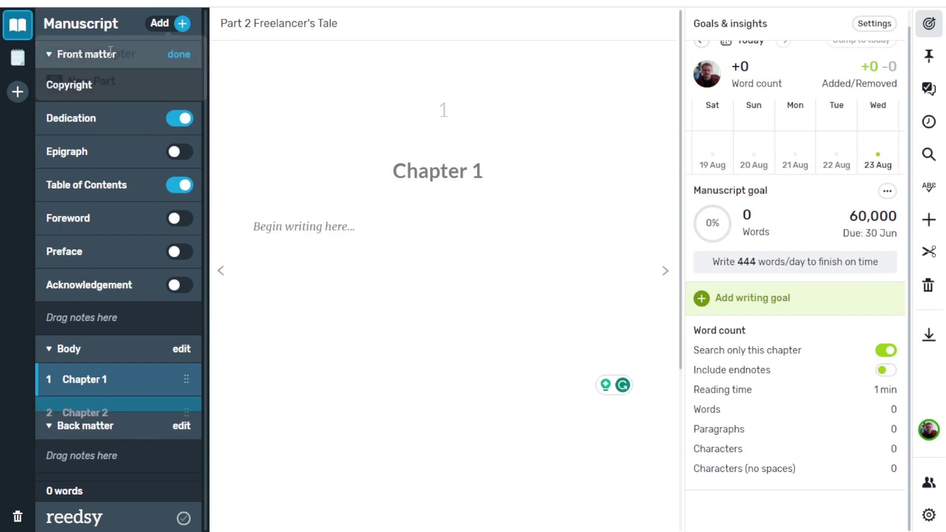
pyautogui.click(113, 418)
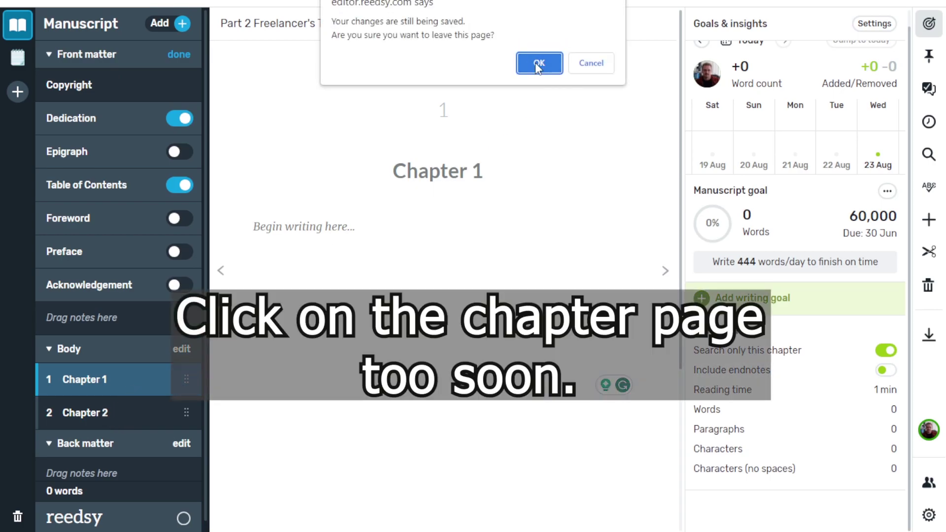
pyautogui.click(592, 64)
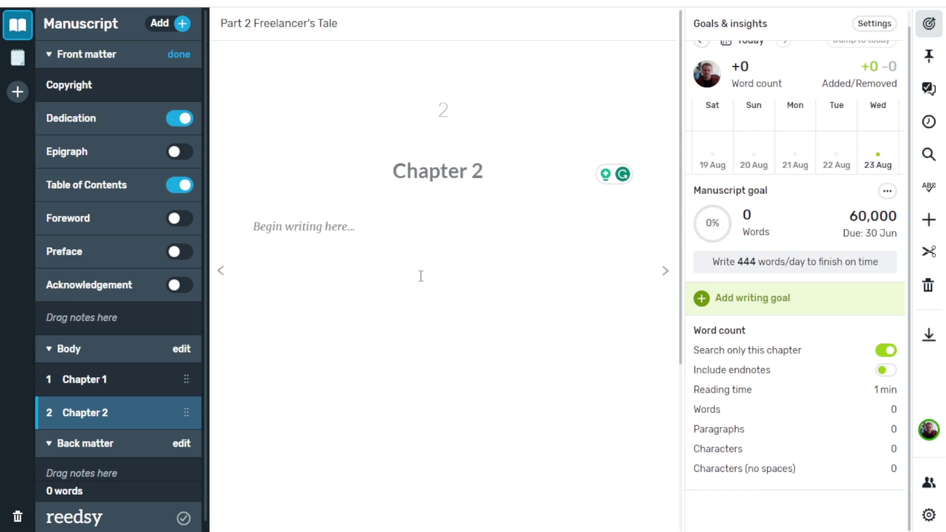
pyautogui.write('Additional ')
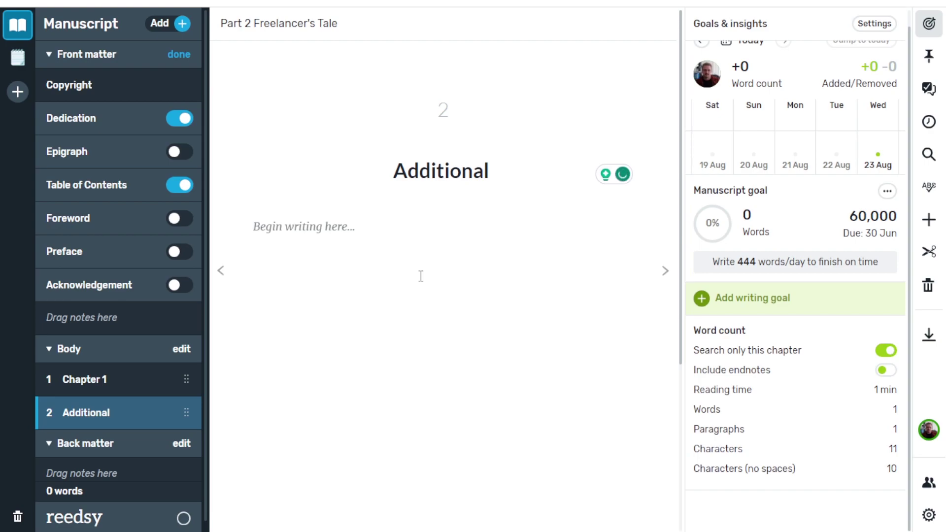
pyautogui.write('Dedications')
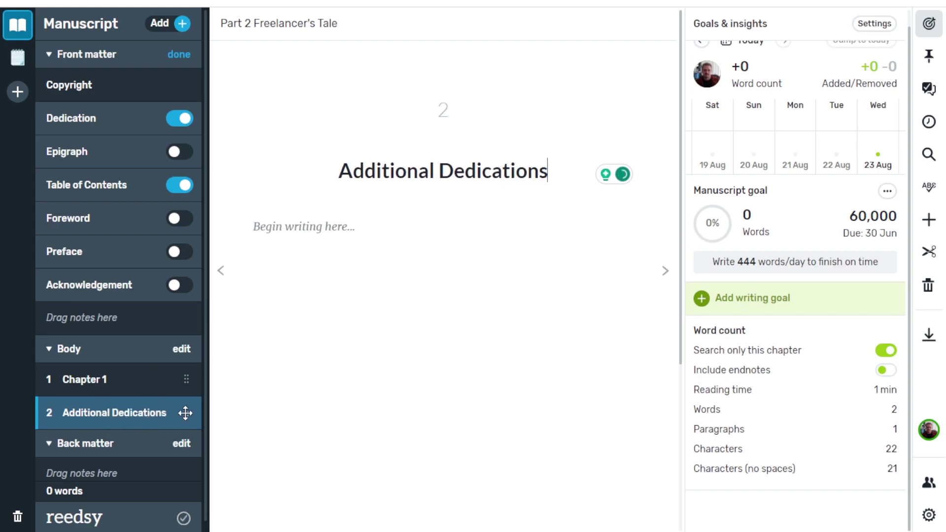
# - Move the Additional Dedications chapter from the body to the end of the front matter, below Acknowledgement
pyautogui.moveTo(185, 413); pyautogui.dragTo(188, 309)
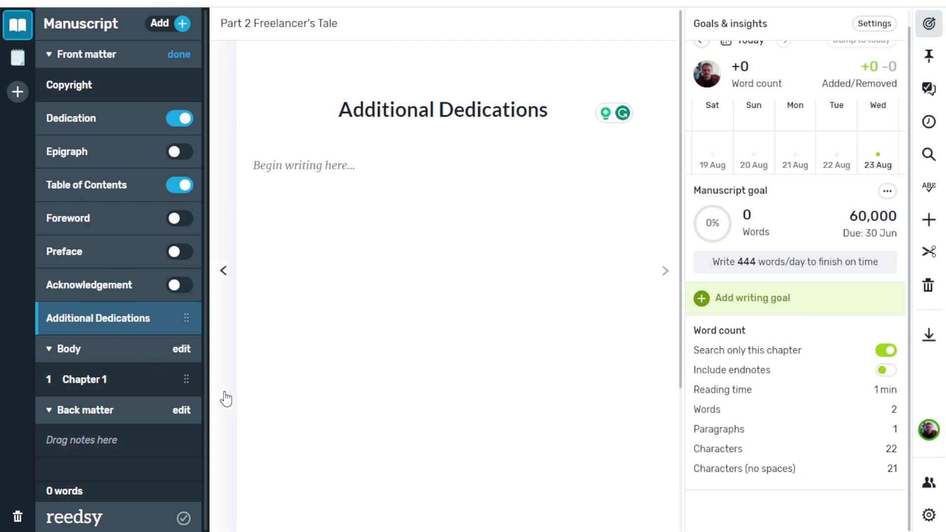
pyautogui.click(181, 221)
pyautogui.click(182, 220)
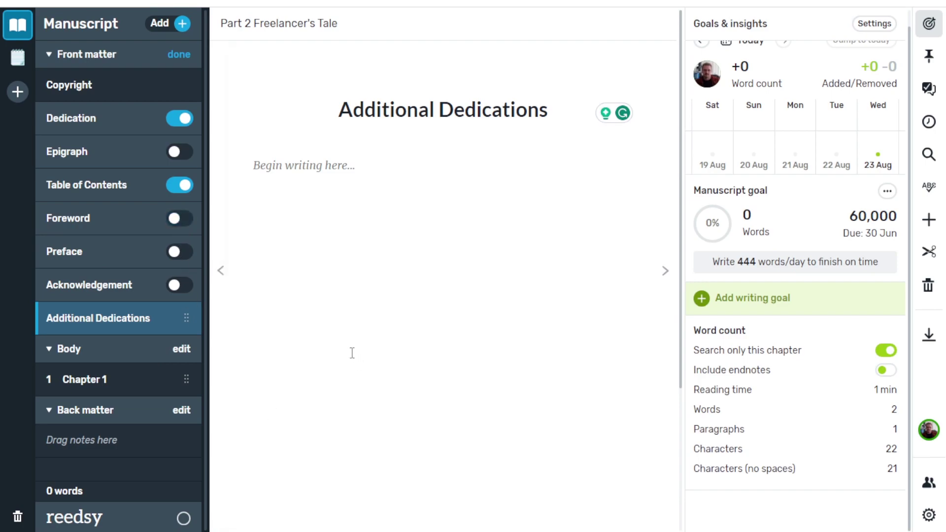
# - Enable the About the Author page in the back matter and review its image, bio, social media and newsletter link fields
pyautogui.click(185, 412)
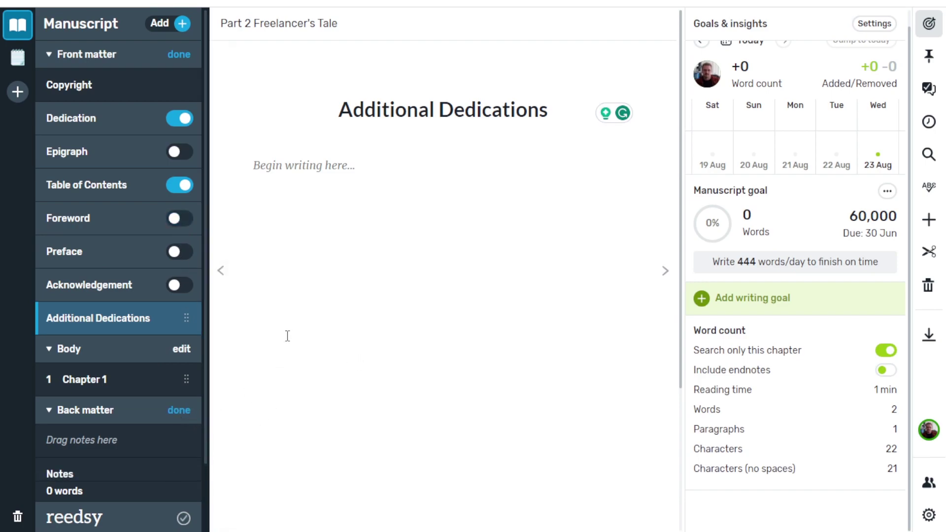
pyautogui.scroll(-2, 150, 385)
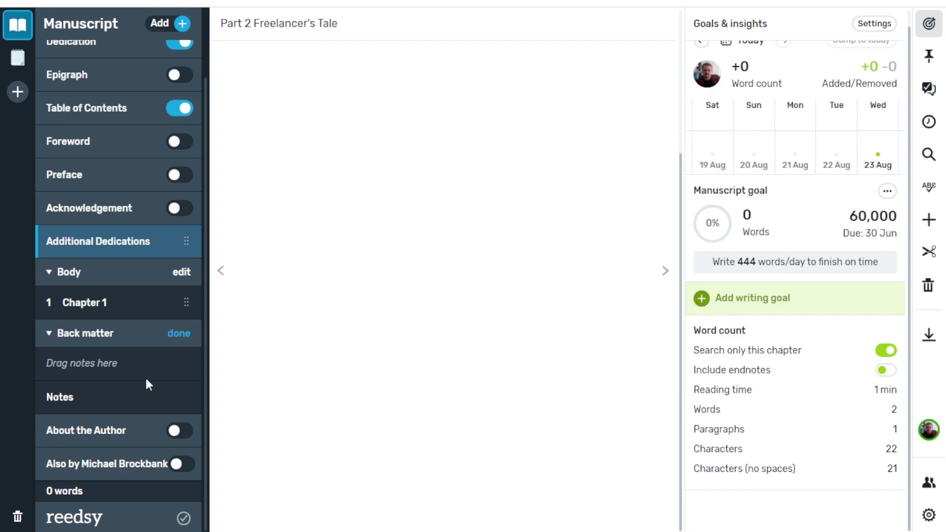
pyautogui.click(178, 431)
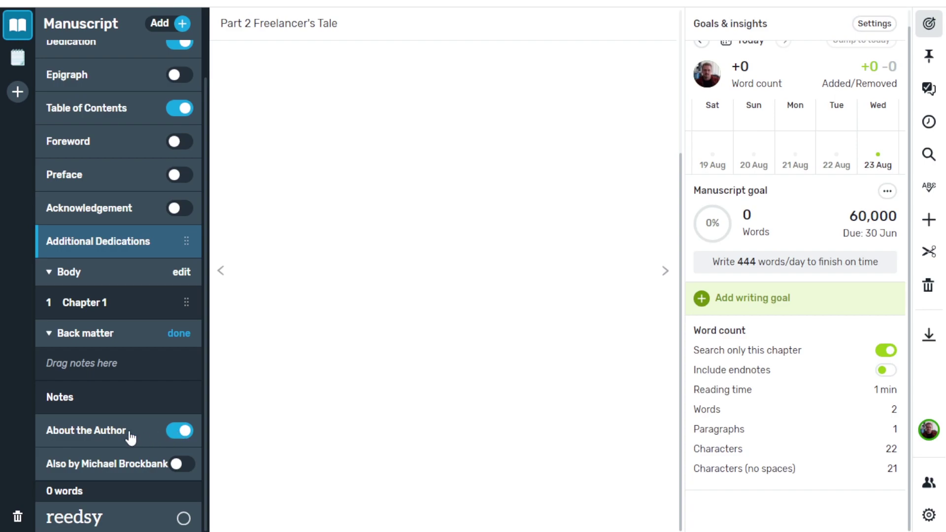
pyautogui.click(86, 438)
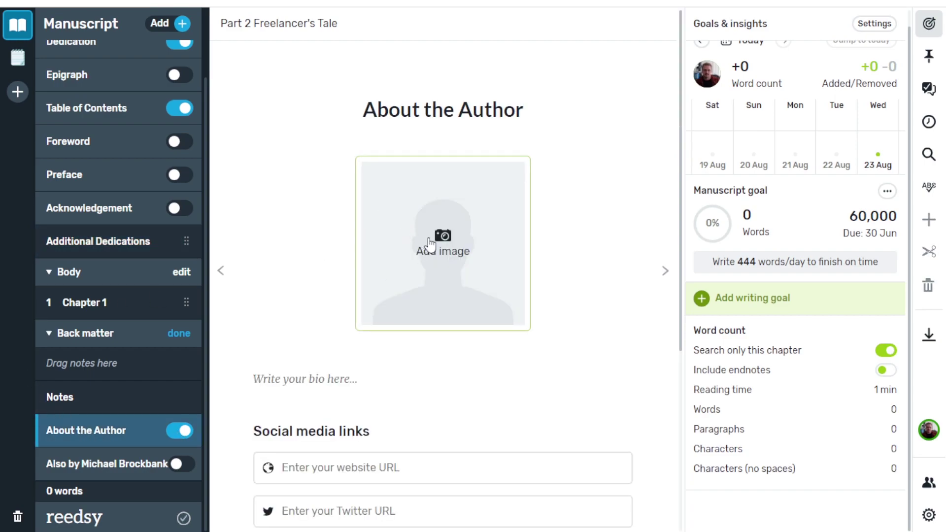
pyautogui.scroll(-3, 308, 232)
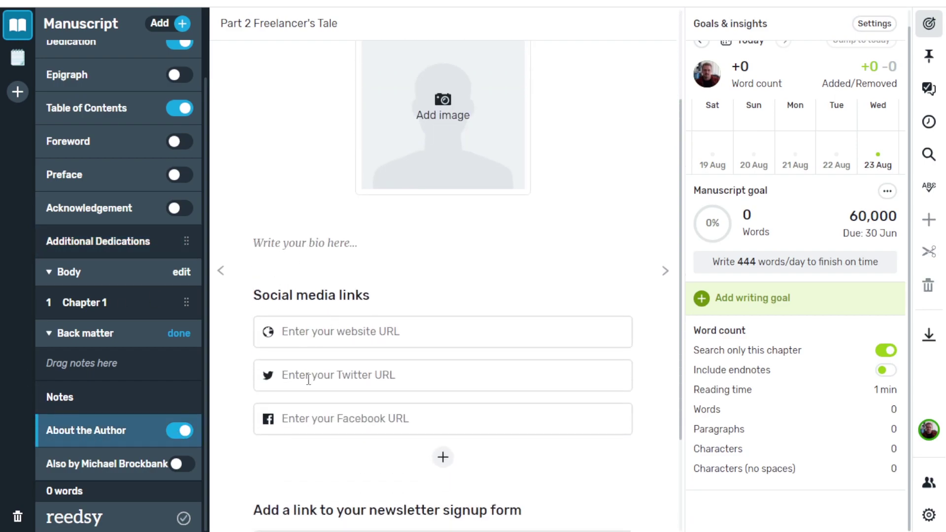
pyautogui.scroll(-3, 298, 447)
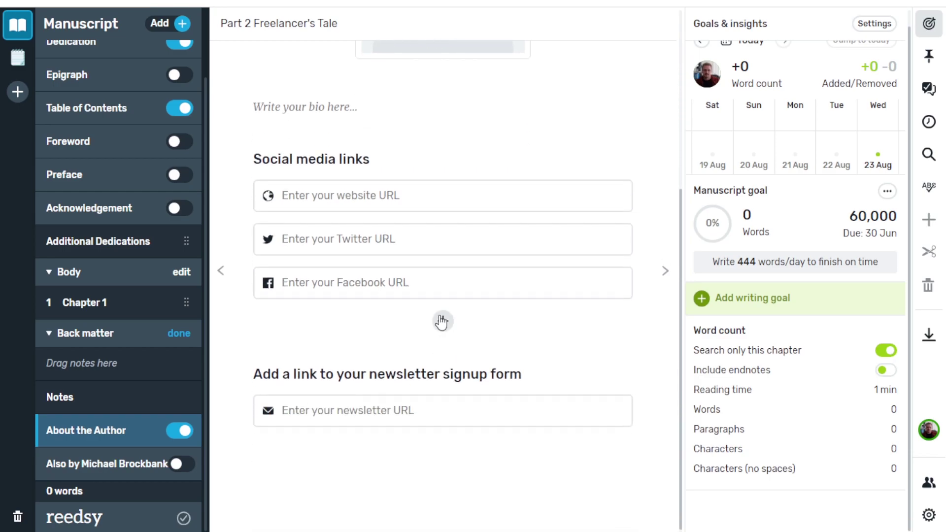
pyautogui.click(406, 411)
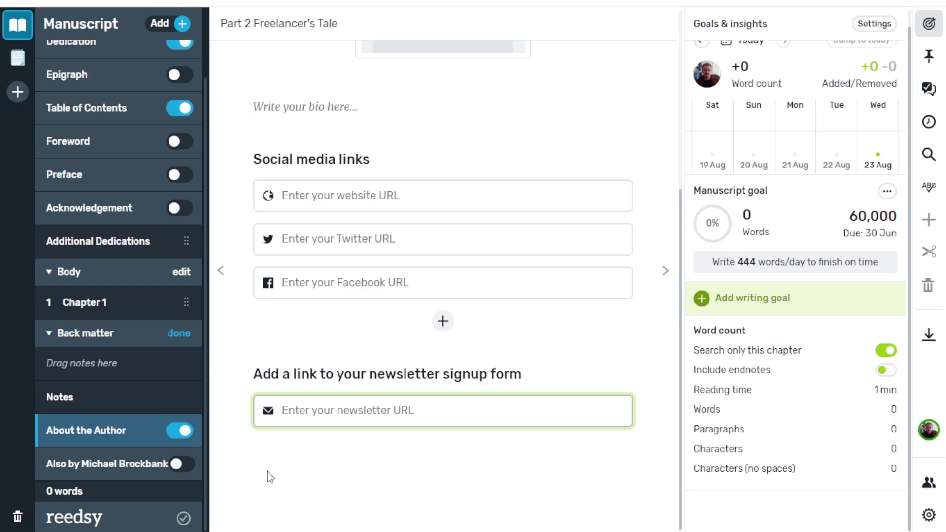
# - Enable the page for the author's other books in the back matter, review its book entry, and finish editing the section
pyautogui.click(180, 466)
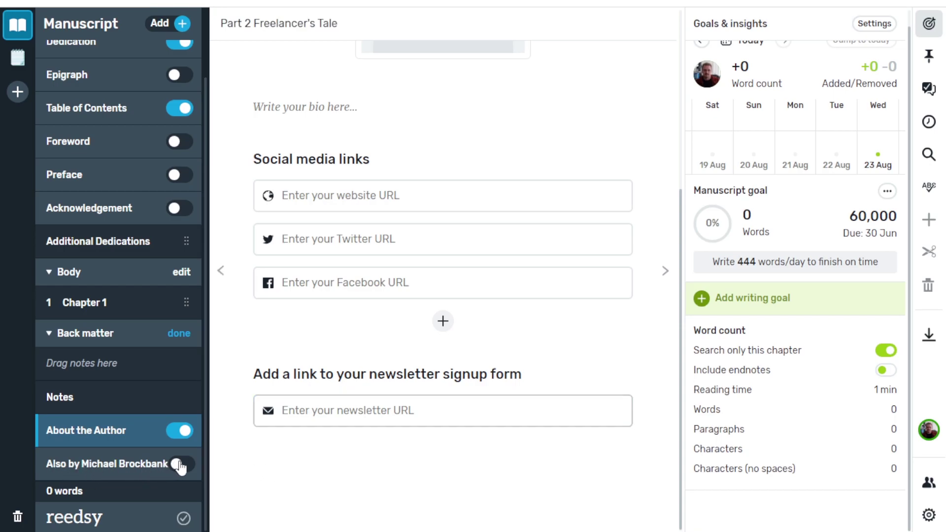
pyautogui.click(114, 468)
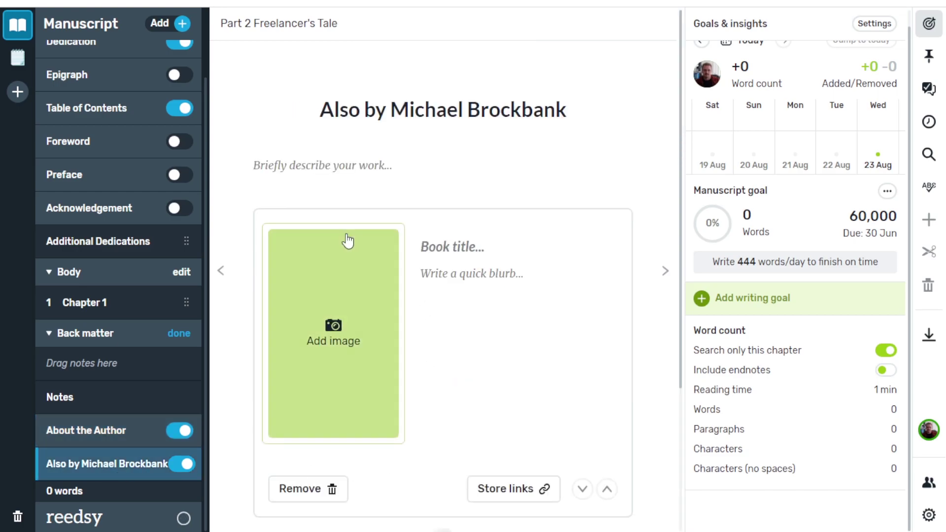
pyautogui.scroll(-3, 459, 320)
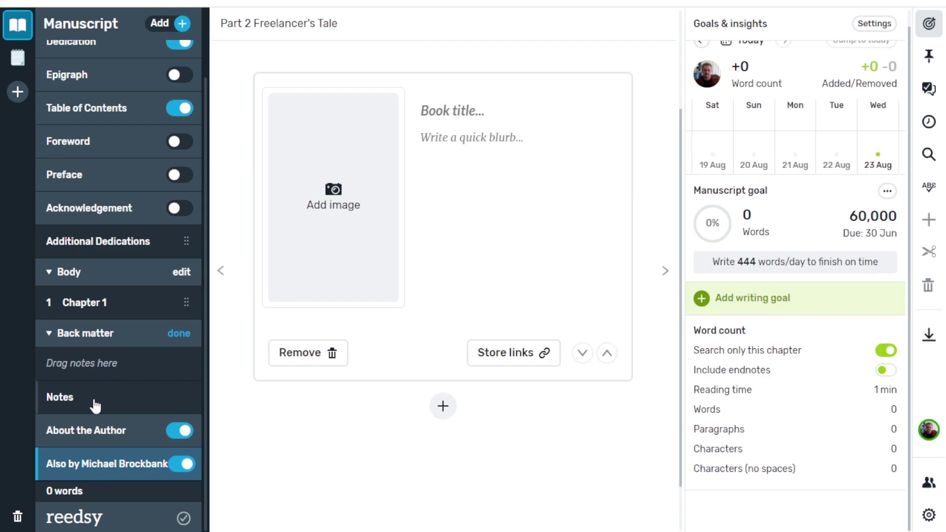
pyautogui.moveTo(177, 331); pyautogui.dragTo(169, 339)
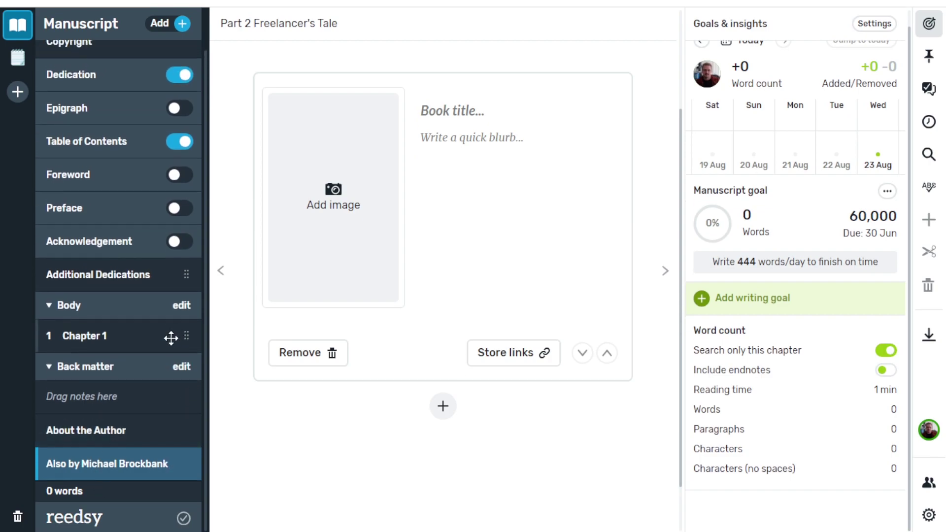
# - Try out the Epilogue page in the body section, turn it off again and finish editing the section
pyautogui.click(182, 306)
pyautogui.scroll(-2, 169, 397)
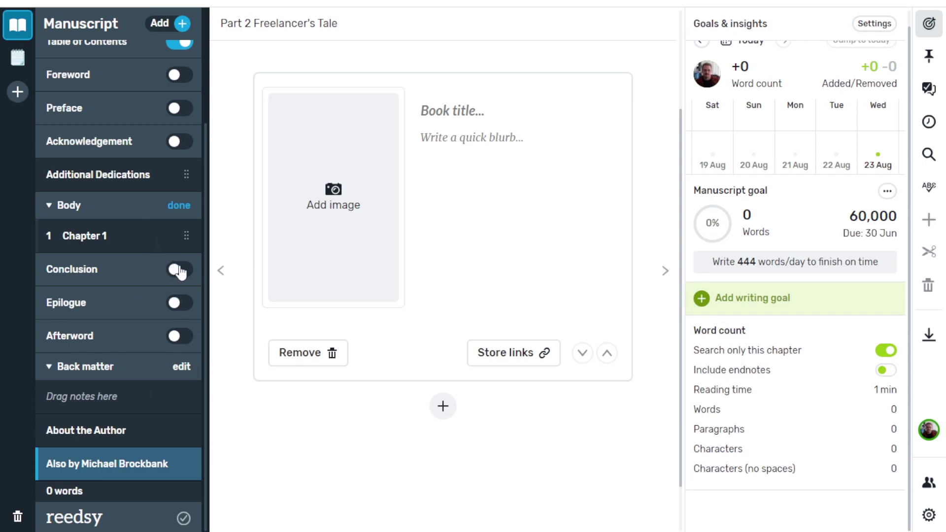
pyautogui.click(176, 303)
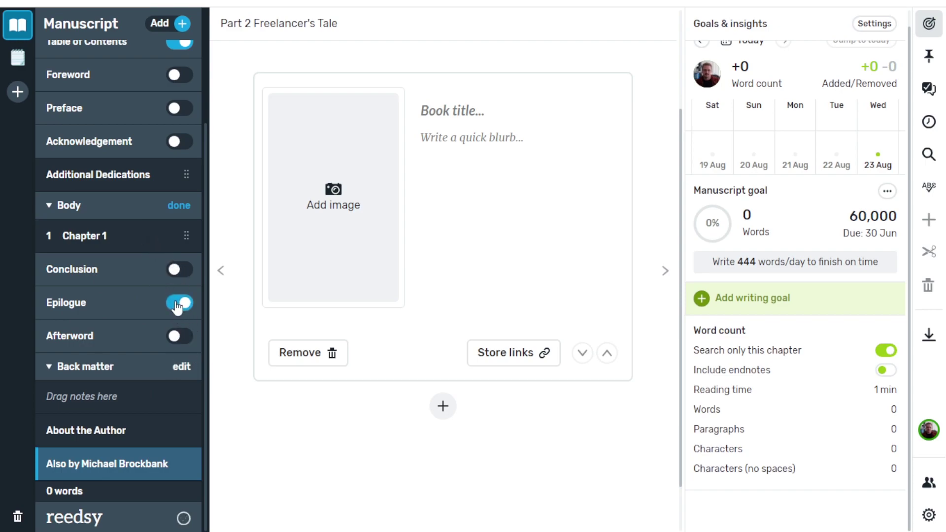
pyautogui.click(79, 312)
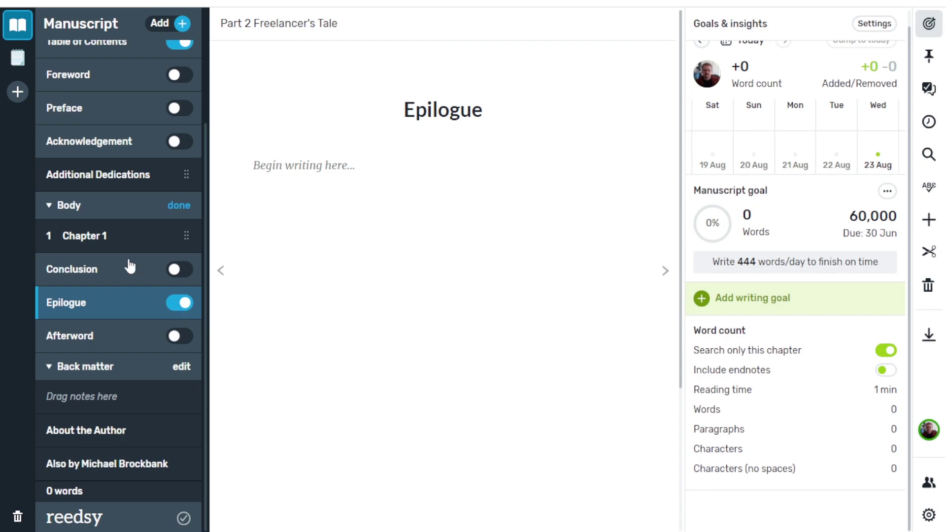
pyautogui.click(178, 305)
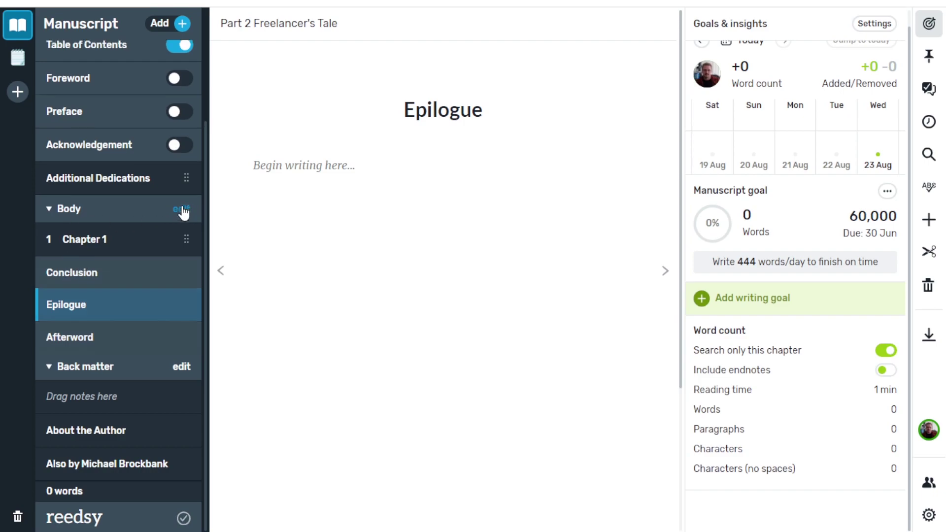
pyautogui.click(180, 206)
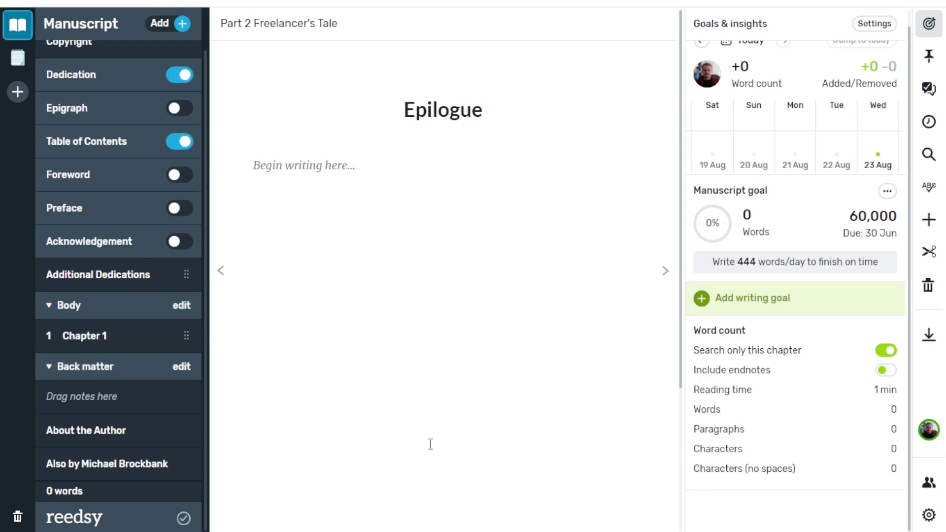
# - Add a new chapter after Chapter 1 in the body and open it
pyautogui.click(117, 336)
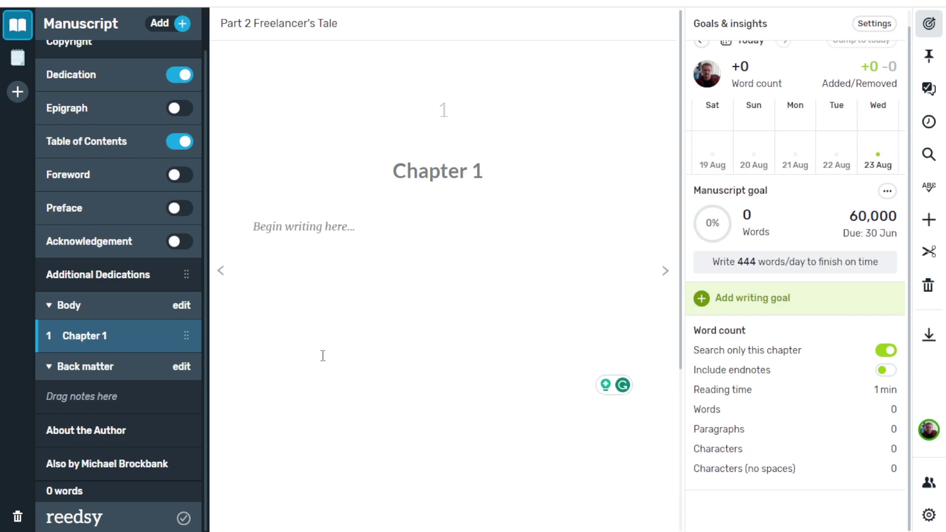
pyautogui.click(181, 27)
pyautogui.click(123, 57)
pyautogui.click(118, 372)
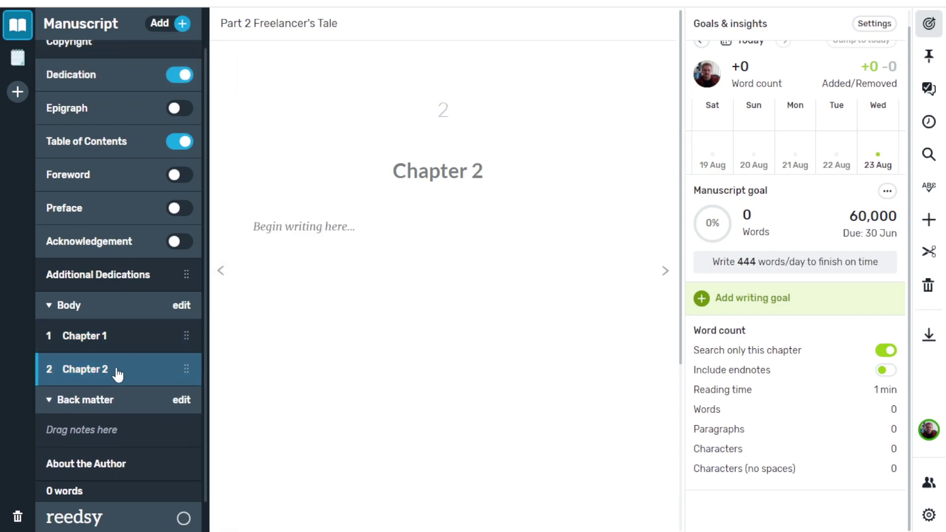